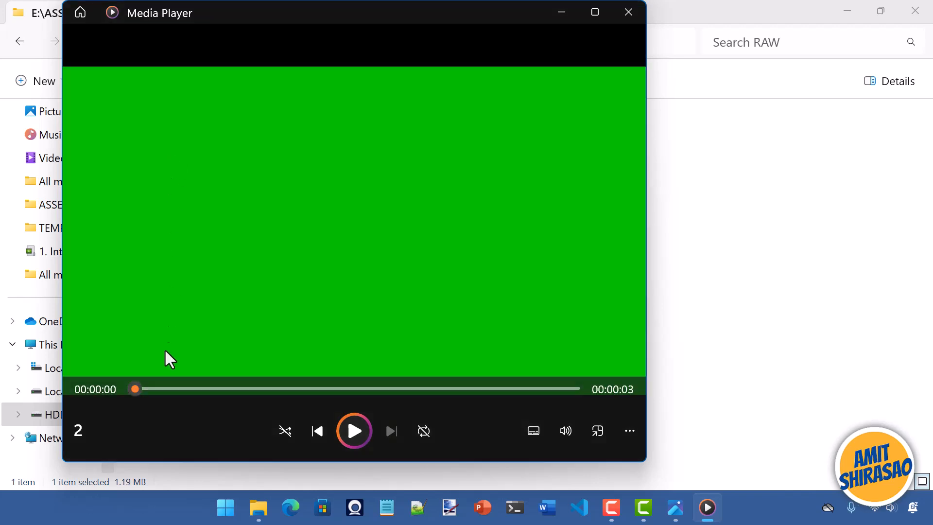
Close the video preview and bring the LogoAnimation - PageTransition video from its folder into Camtasia at the start of Track 2.
click(627, 13)
drag(167, 144, 75, 422)
key(alt+Tab)
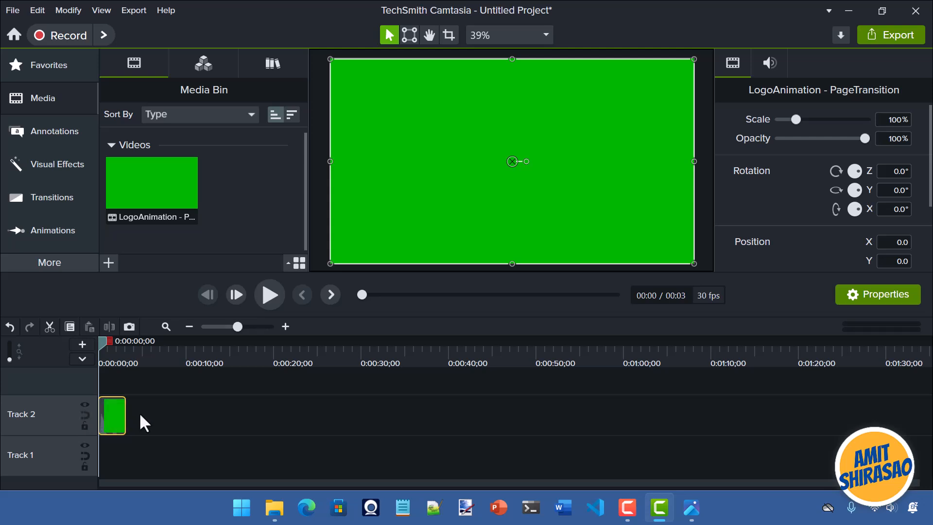
Play the logo animation on the timeline and pause it at about 0:00:02;08, where the lettering is apart from the circle.
click(275, 291)
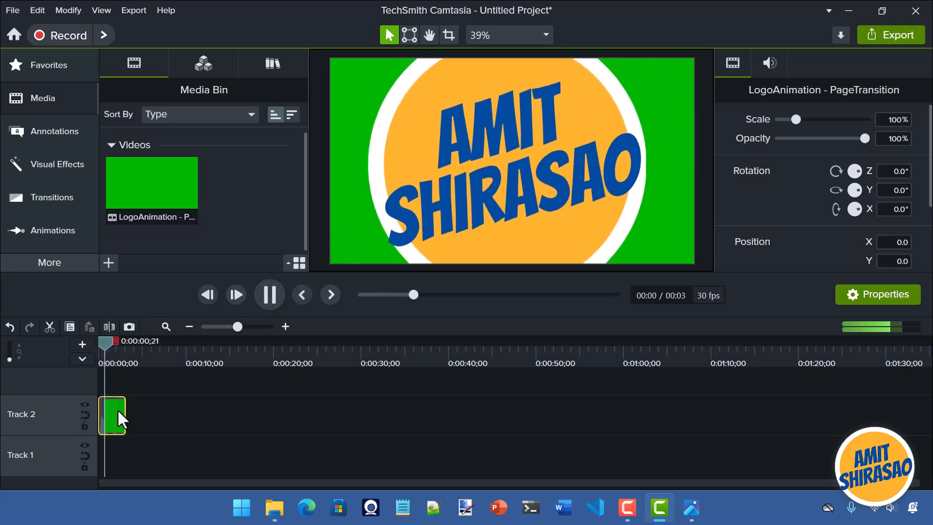
click(270, 296)
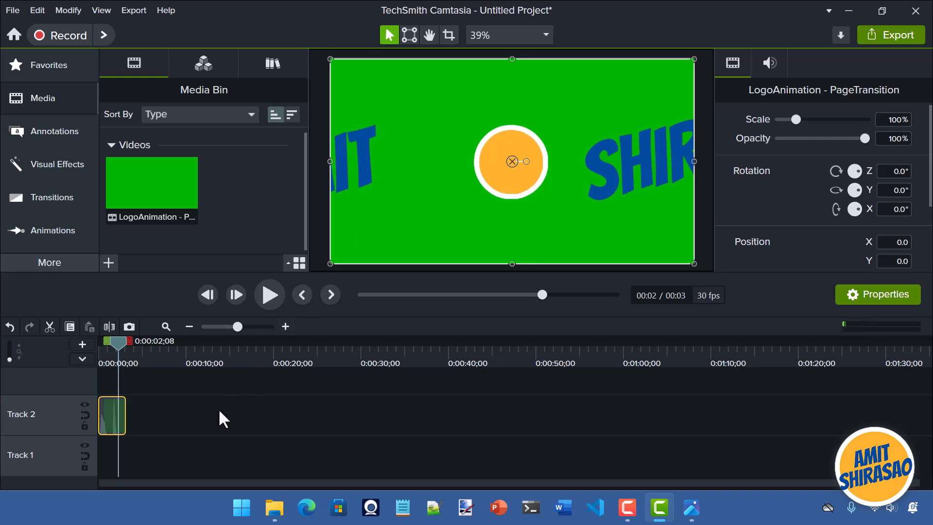
Find the Remove a Color effect by searching for "remove" and apply it to the logo animation clip on Track 2.
scroll(197, 425, up, 2)
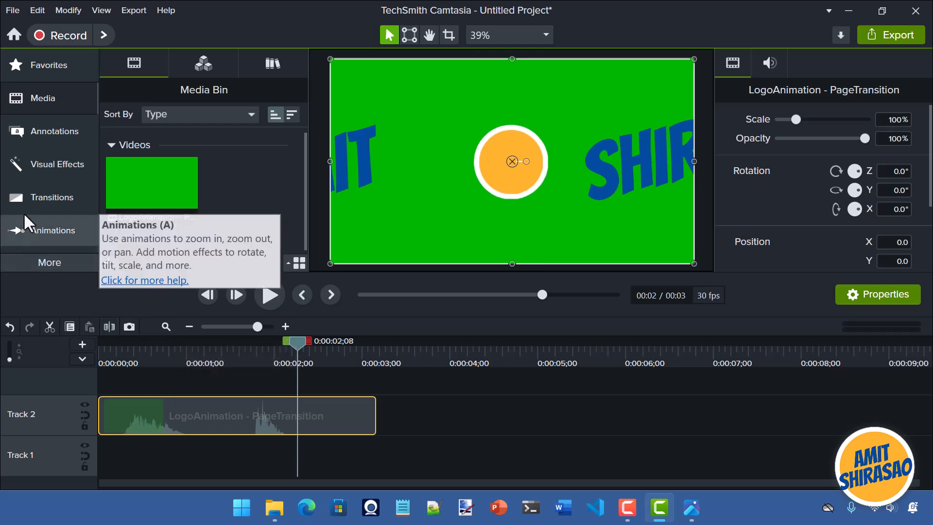
click(32, 156)
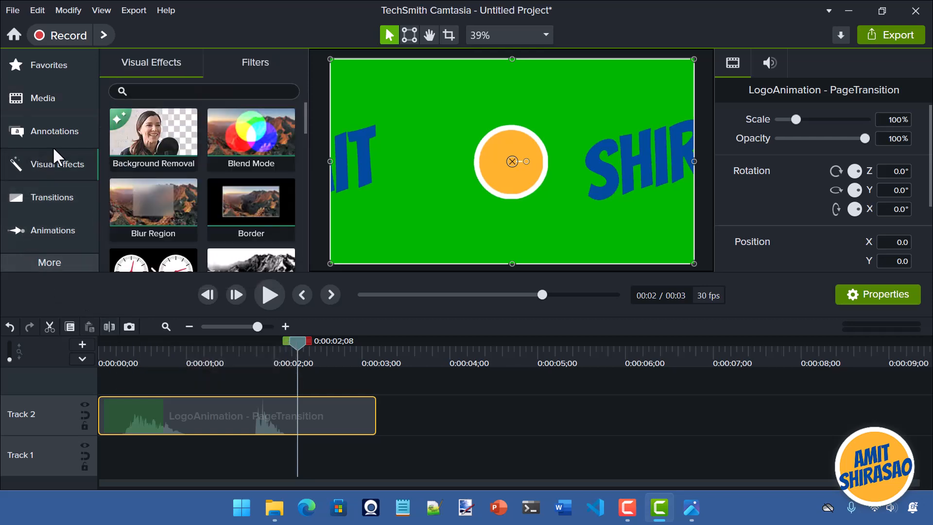
click(179, 91)
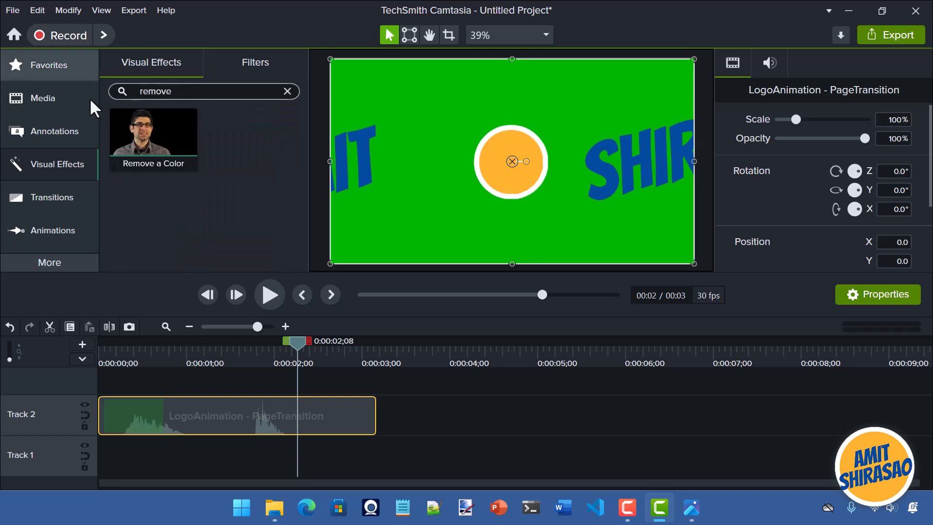
drag(129, 139, 166, 416)
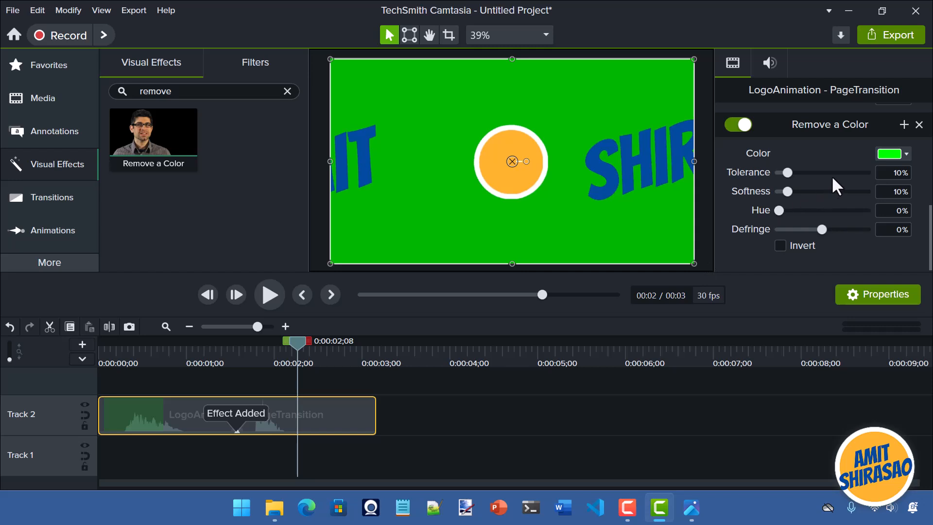
Set the color of the Remove a Color effect by sampling the blue lettering of the logo on the canvas.
click(897, 156)
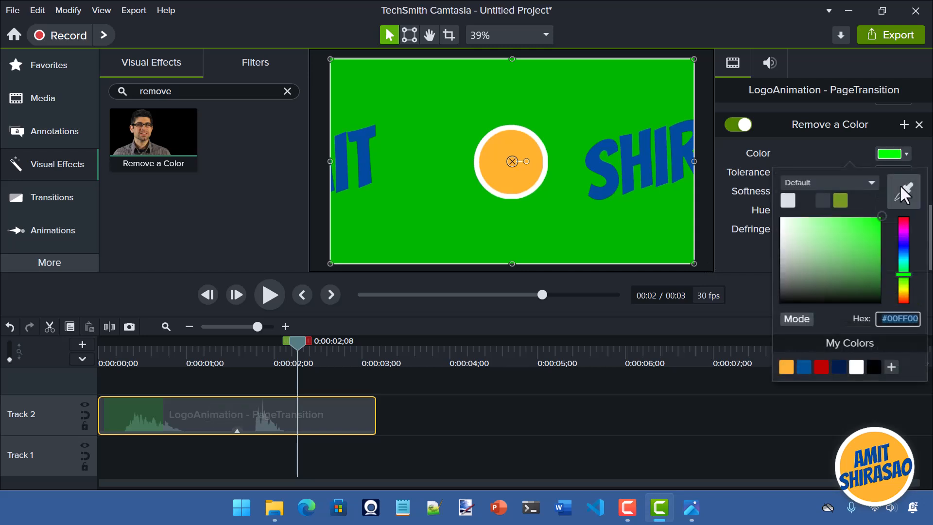
click(903, 197)
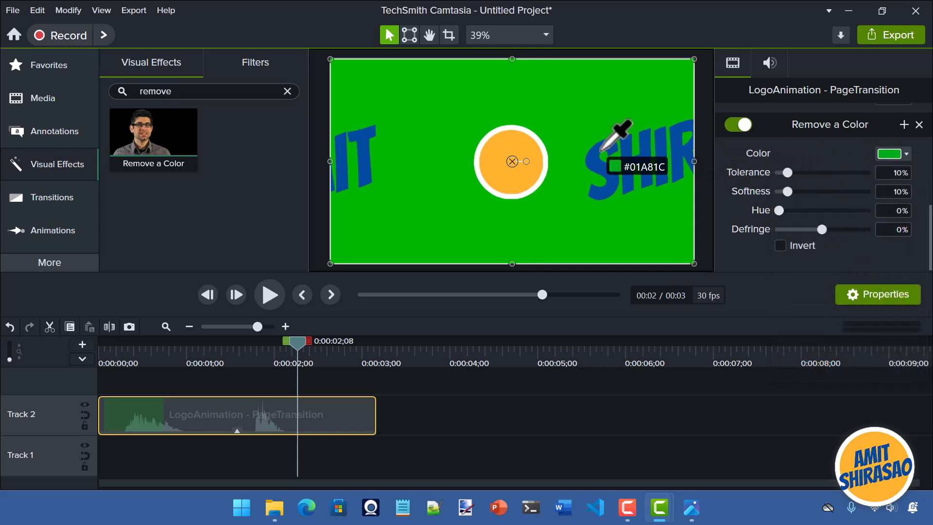
click(597, 145)
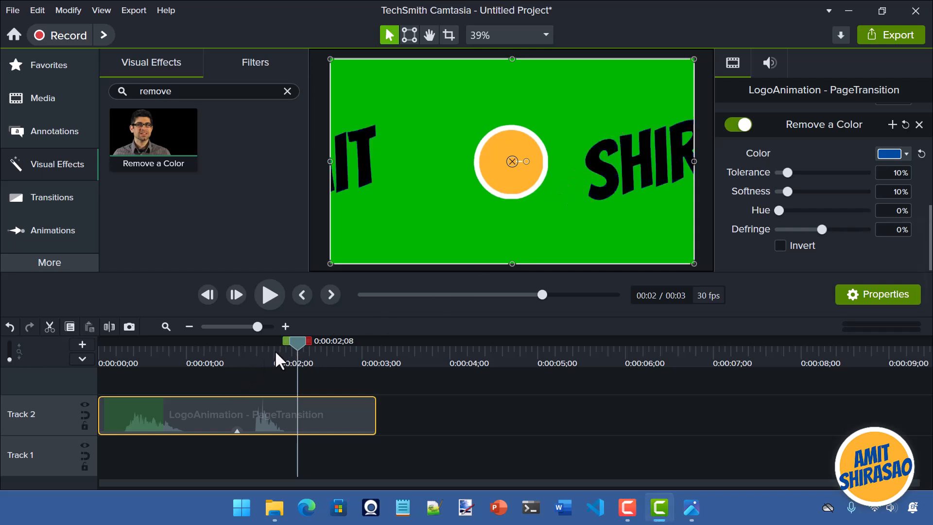
With the playhead at 0:00:00;16, add the white text rectangle callout at the start of Track 1 and stretch it over the whole canvas.
drag(294, 343, 143, 360)
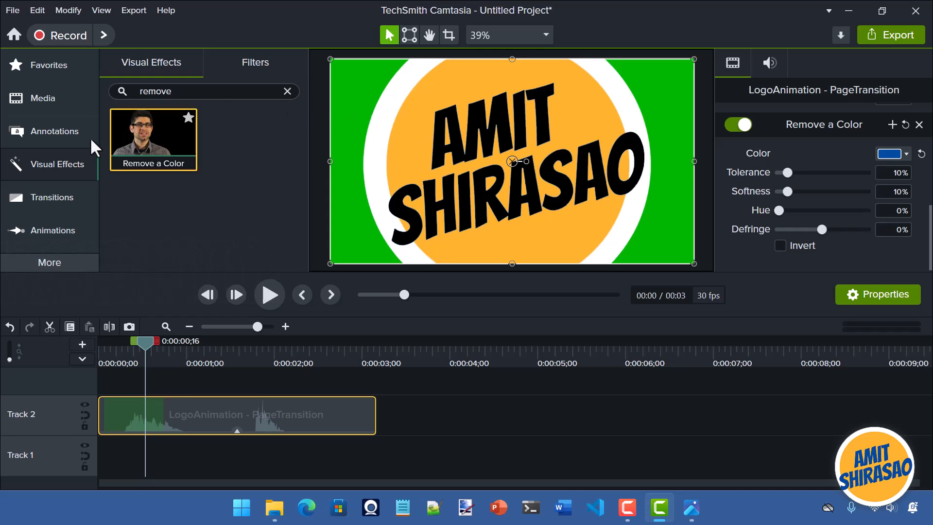
click(51, 142)
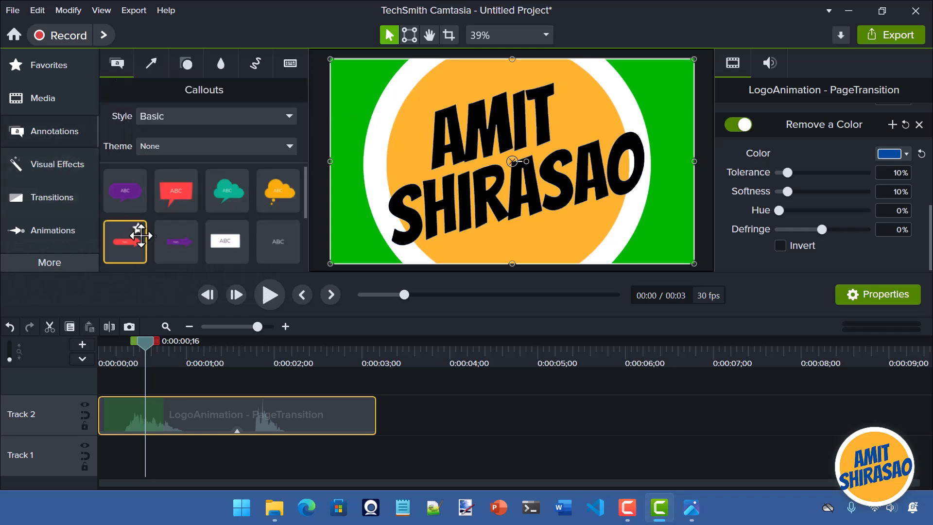
drag(221, 242, 136, 460)
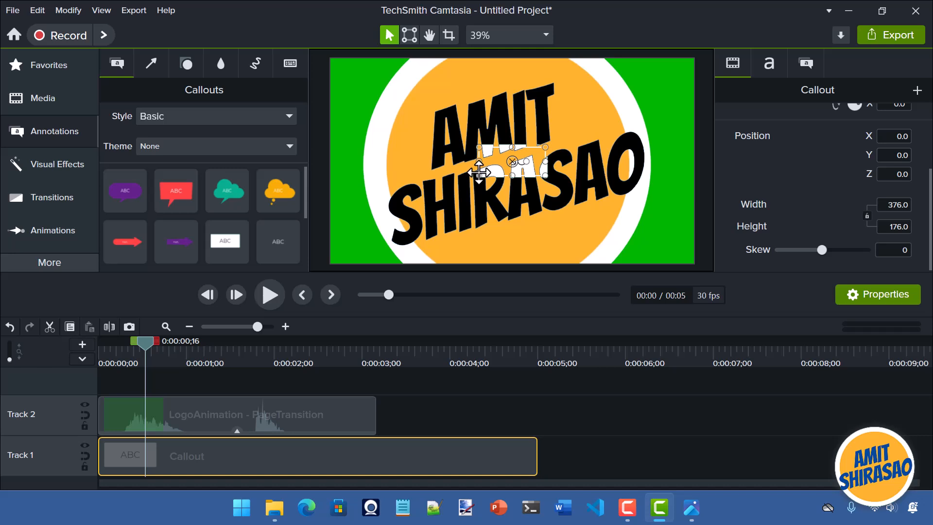
drag(478, 172, 331, 263)
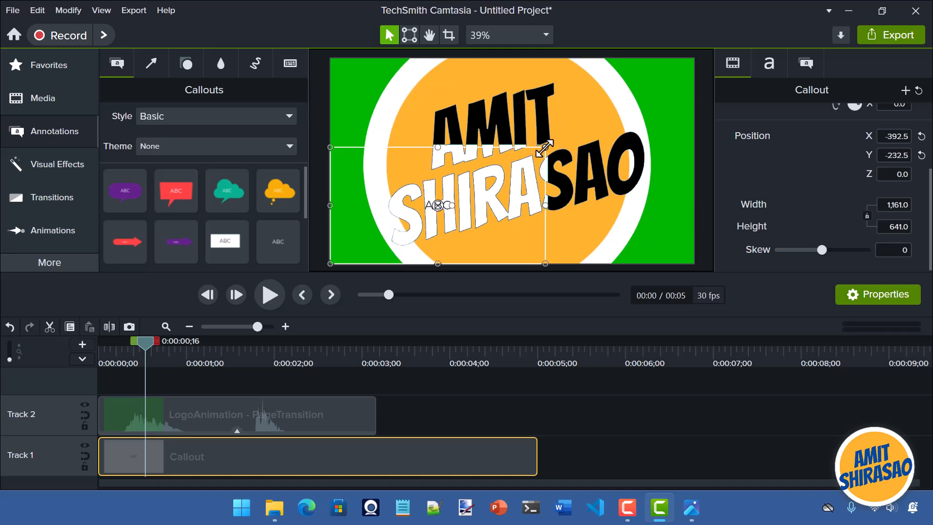
drag(548, 147, 704, 56)
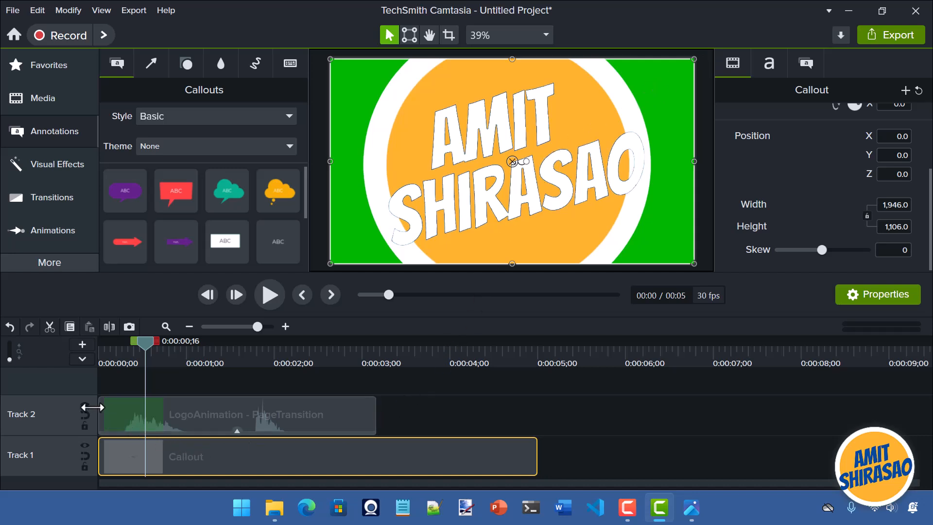
Hide Track 2 and delete the ABC text from the callout.
click(85, 405)
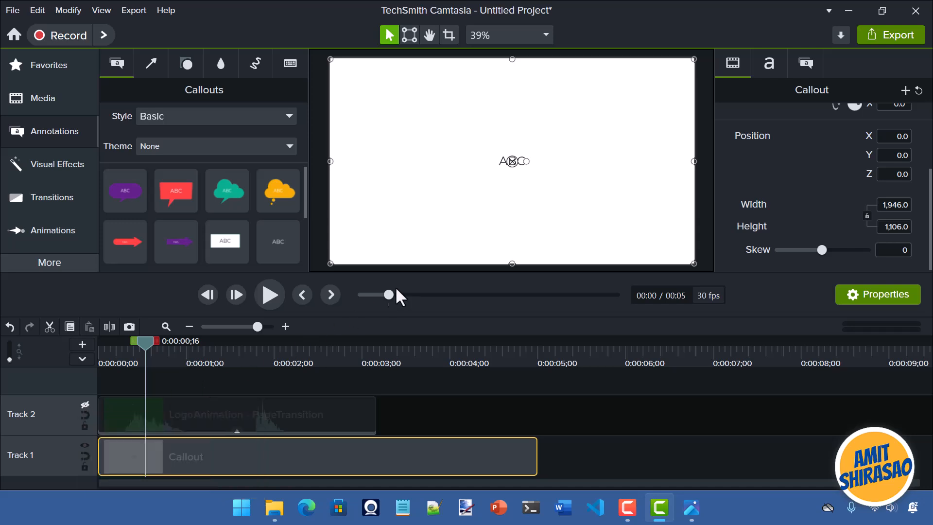
double_click(509, 162)
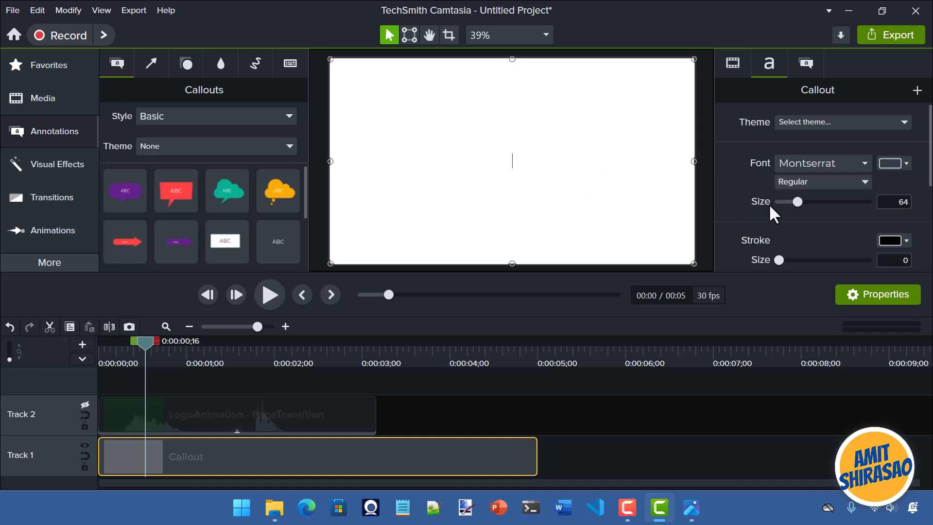
Set the callout's corner radius to 0 and its outline thickness to 0, and deselect it.
scroll(768, 203, down, 3)
scroll(774, 214, down, 1)
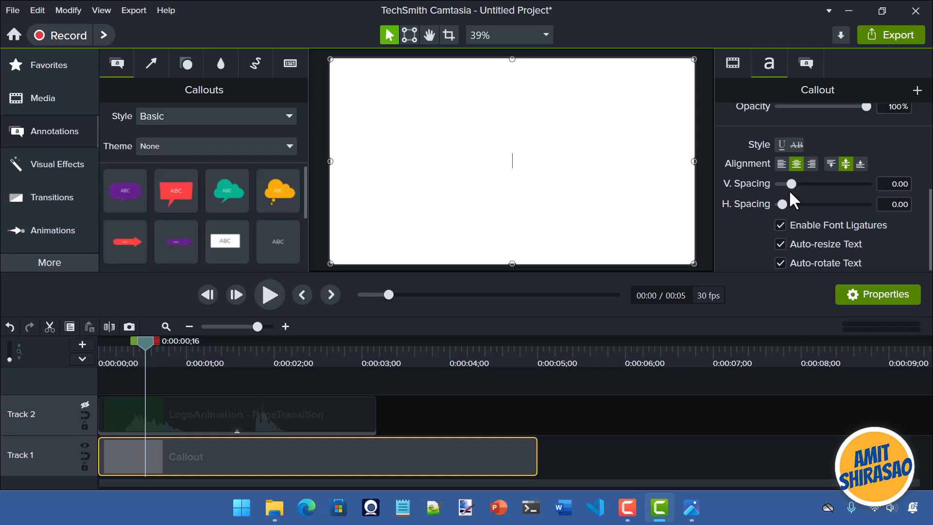
scroll(791, 194, up, 3)
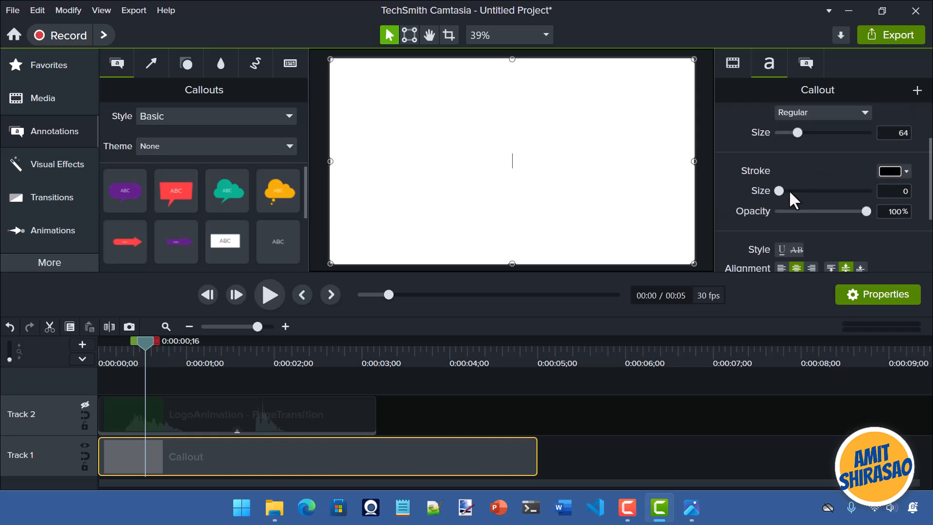
click(806, 64)
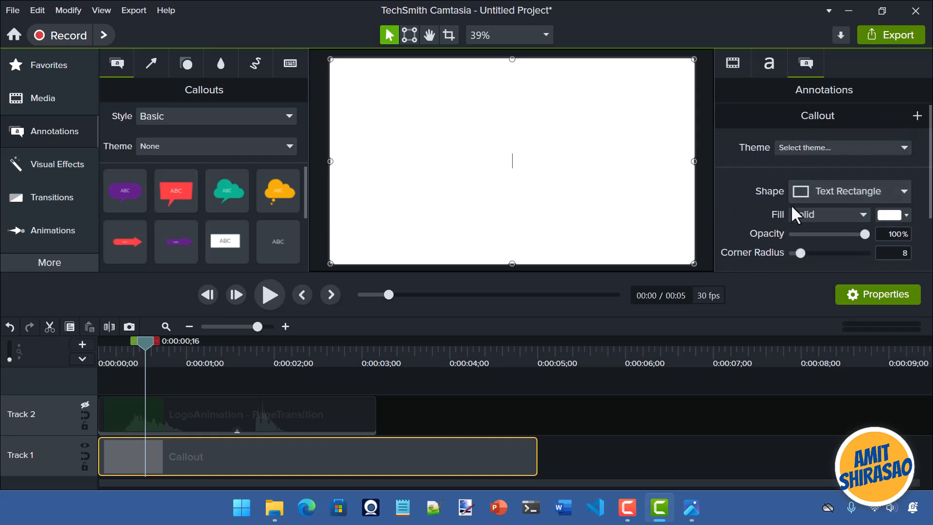
scroll(791, 204, down, 1)
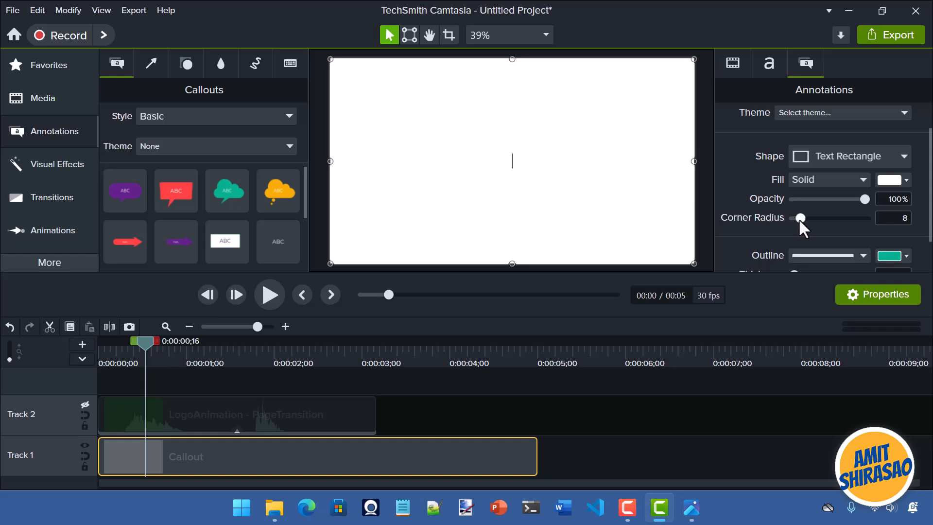
drag(800, 217, 774, 217)
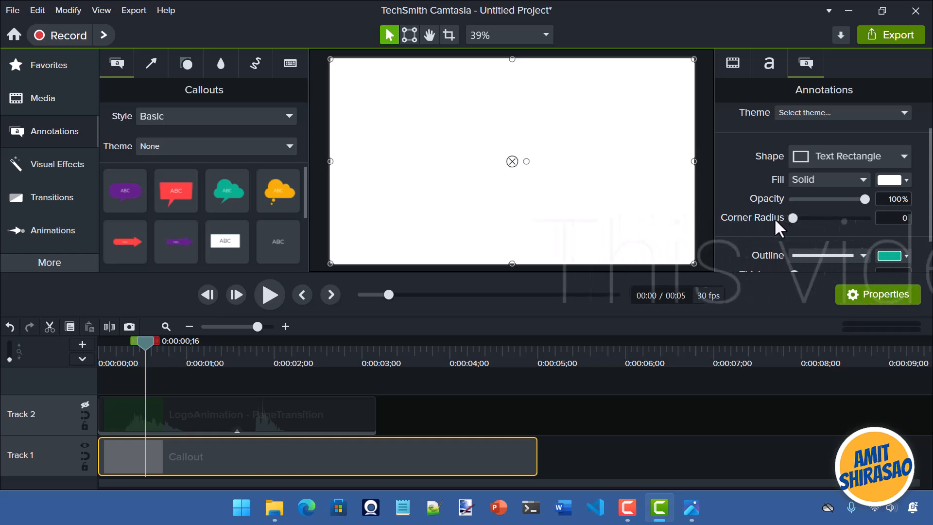
scroll(774, 218, down, 1)
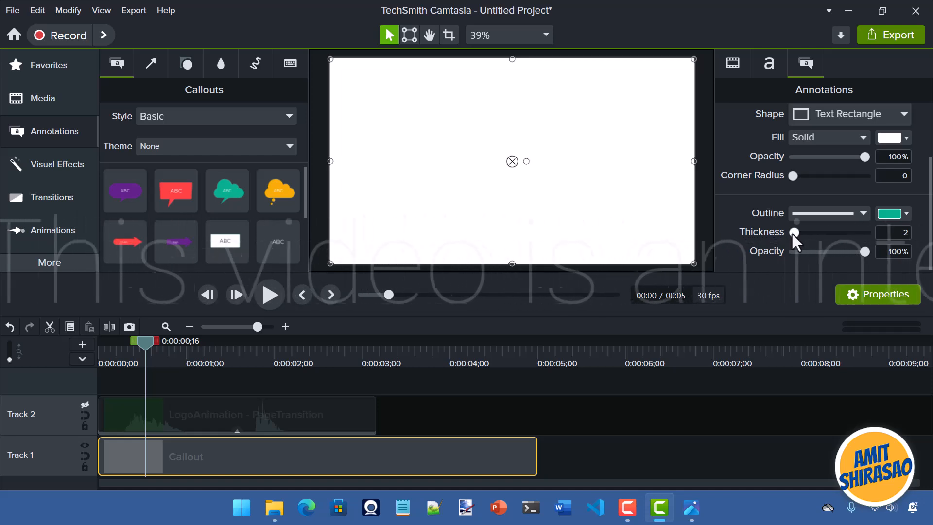
drag(792, 232, 772, 232)
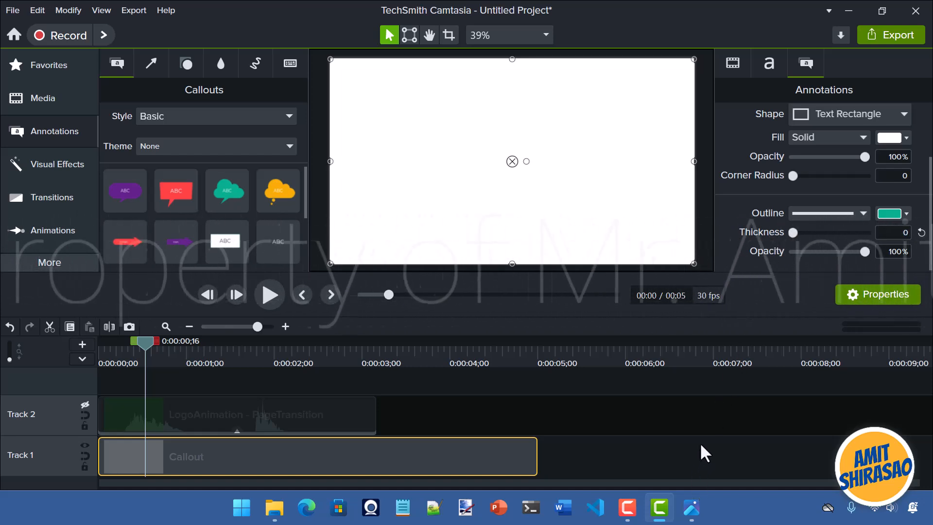
click(707, 426)
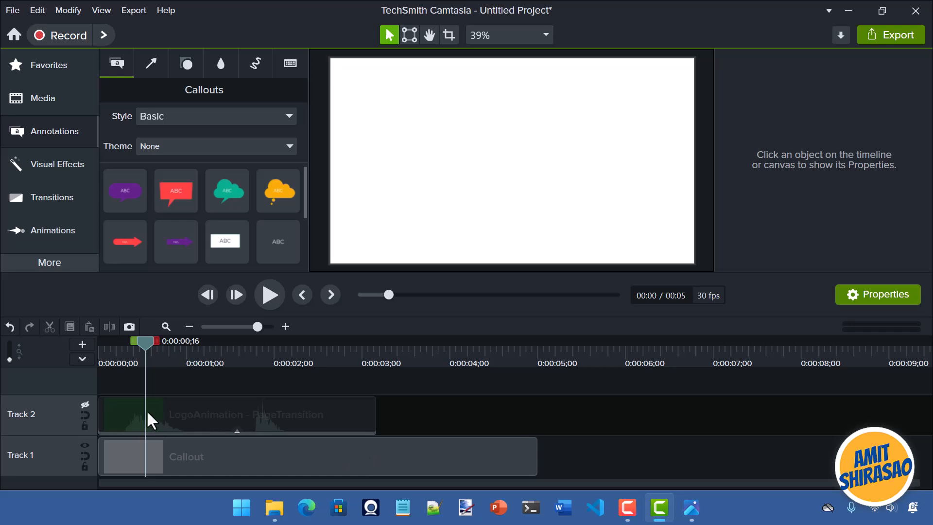
Show Track 2 again and shorten the callout on Track 1 to end together with the logo animation clip.
click(84, 405)
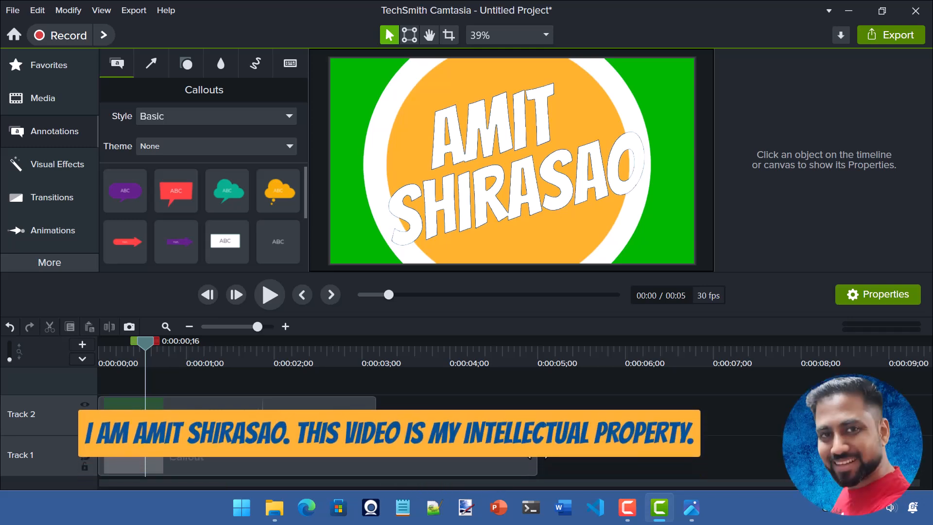
drag(536, 452, 375, 452)
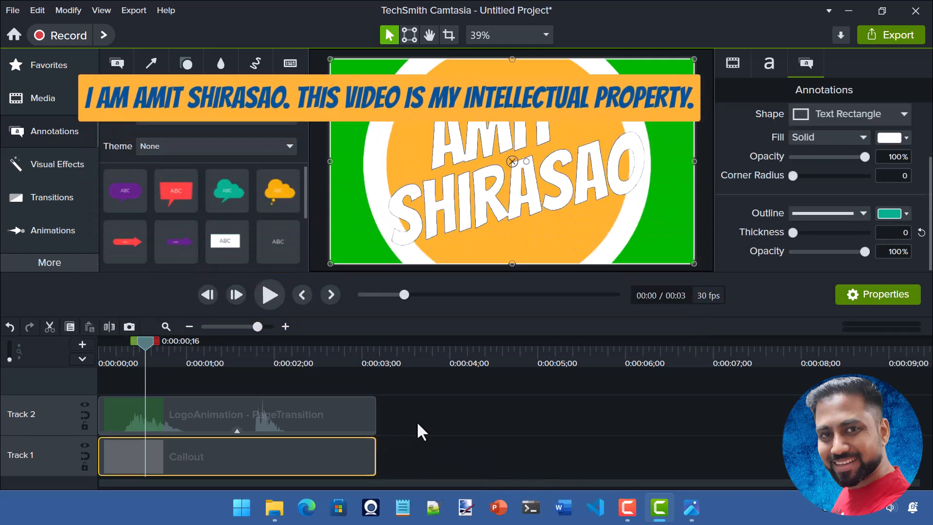
Change the callout's fill to the dark navy swatch from My Colors.
click(885, 138)
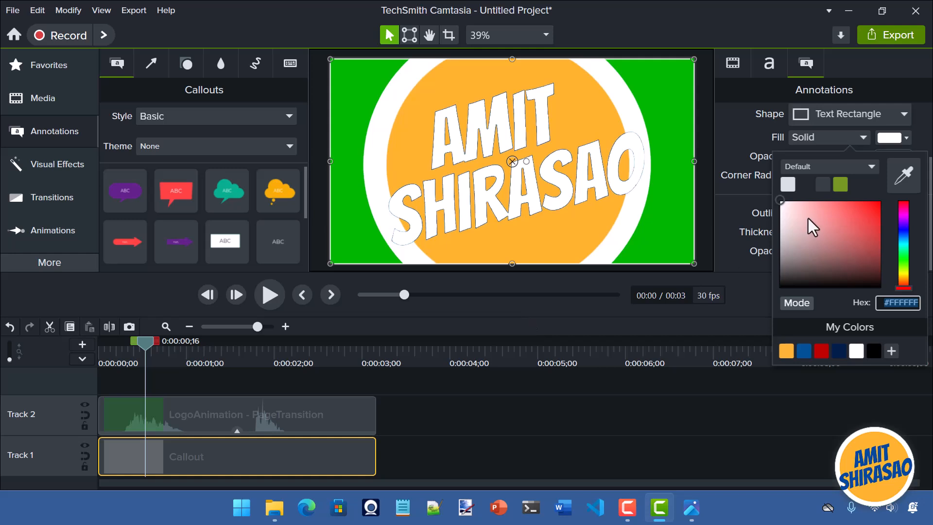
click(343, 462)
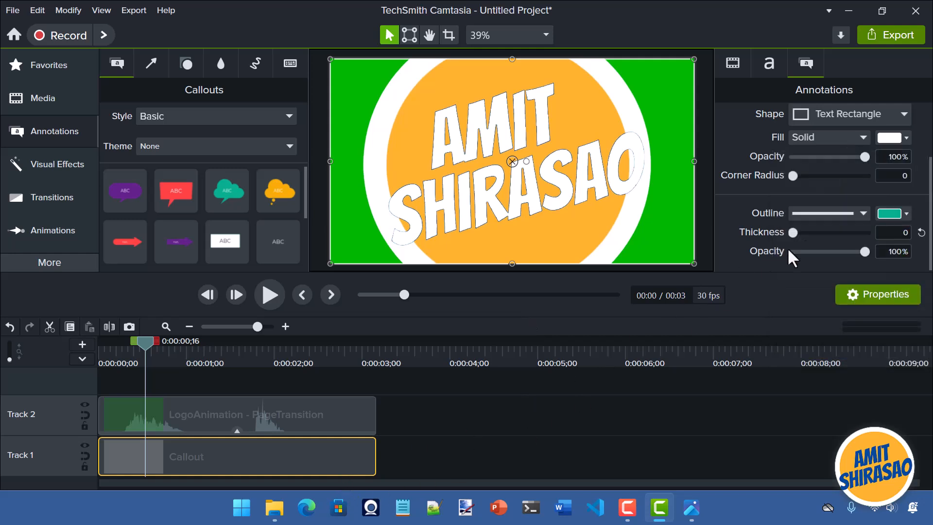
click(904, 138)
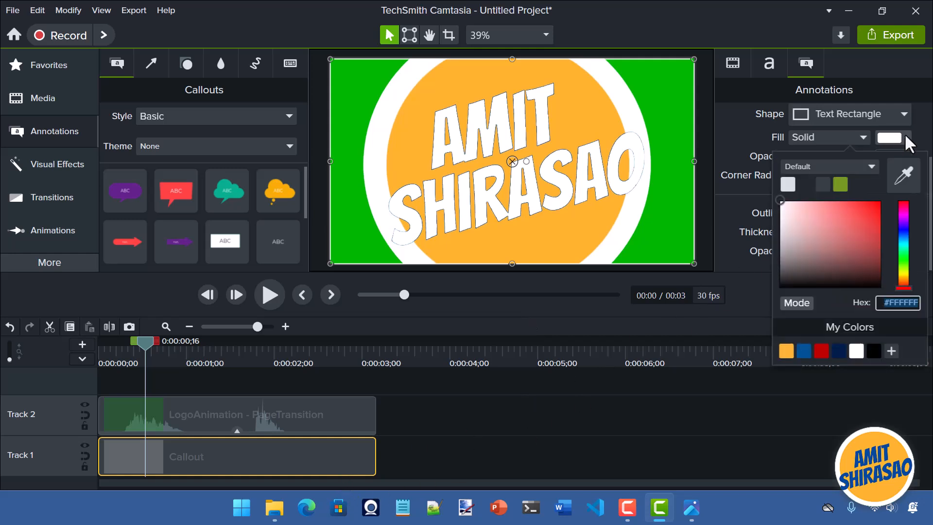
click(836, 350)
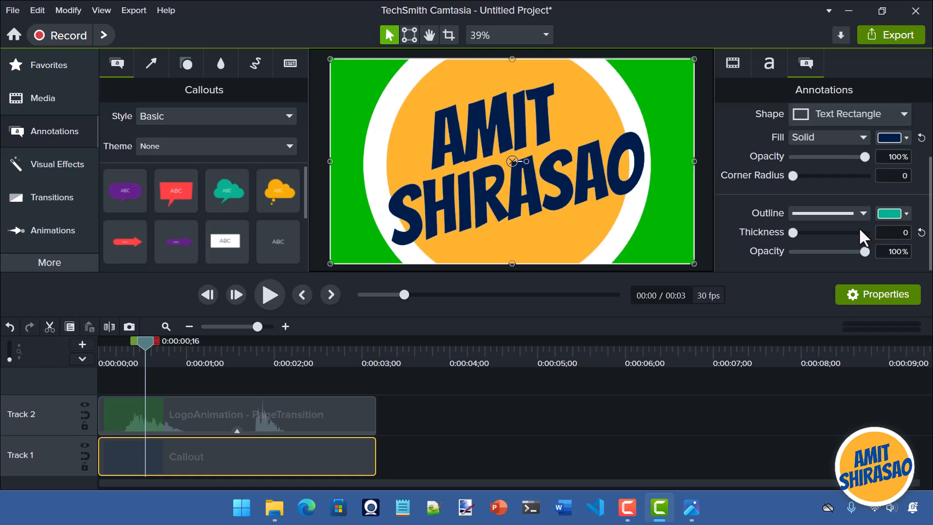
Sample the PowerPoint icon's color with the Color Picker utility, and close the picker and PowerPoint.
key(super+shift+c)
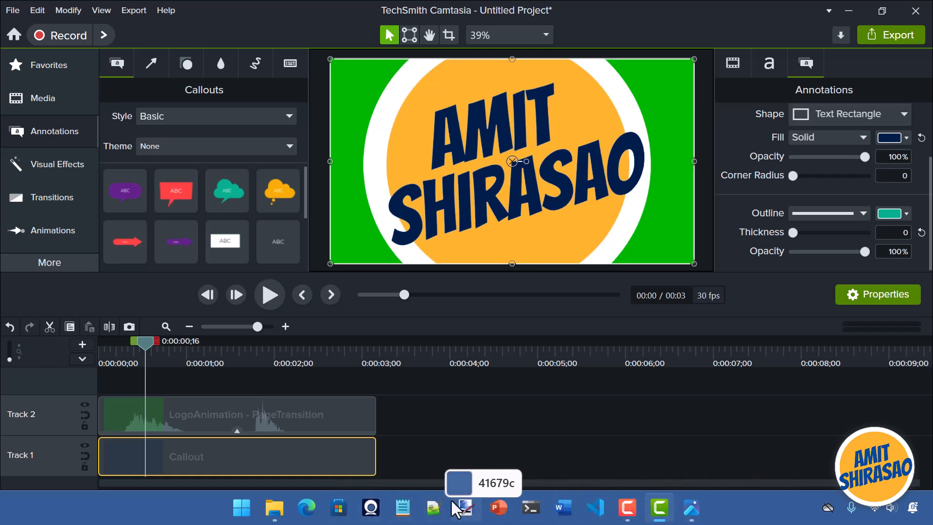
click(504, 507)
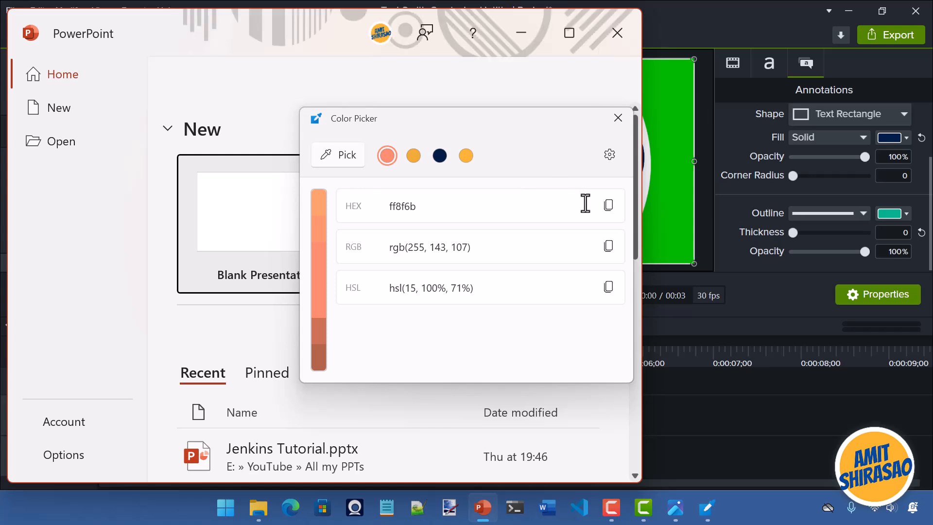
click(618, 118)
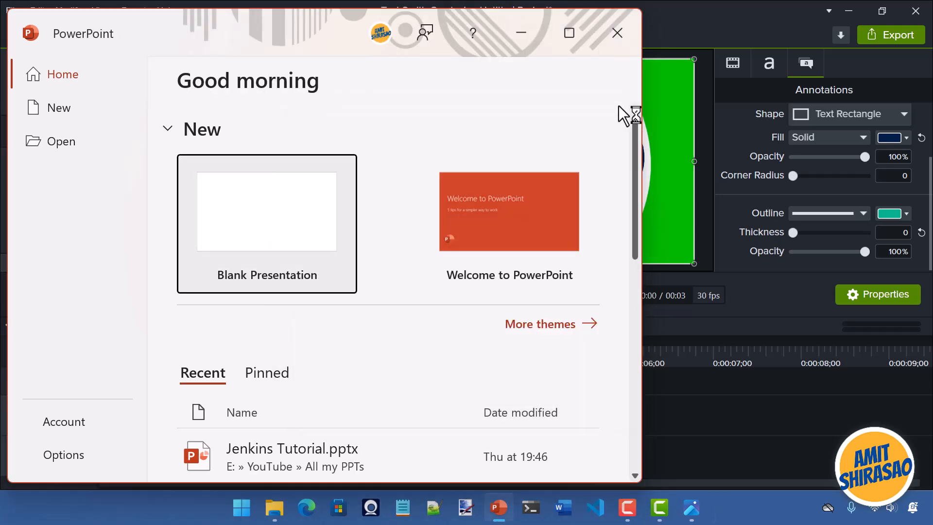
click(626, 48)
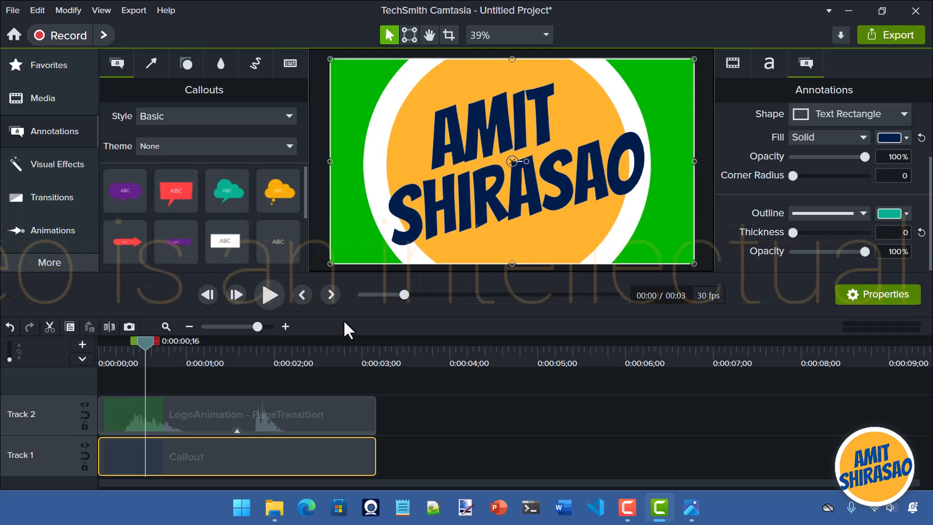
Start a local file export of the project and set the save location to the Downloads folder.
click(421, 432)
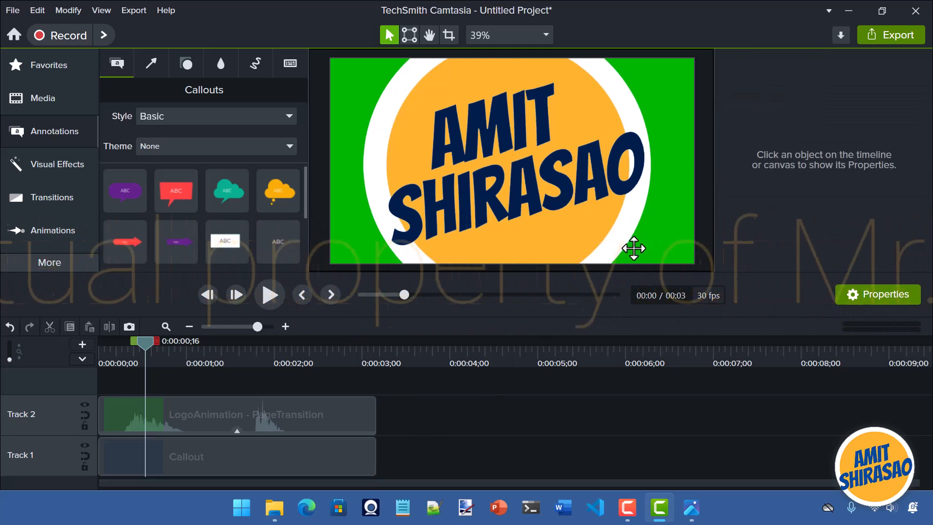
click(874, 40)
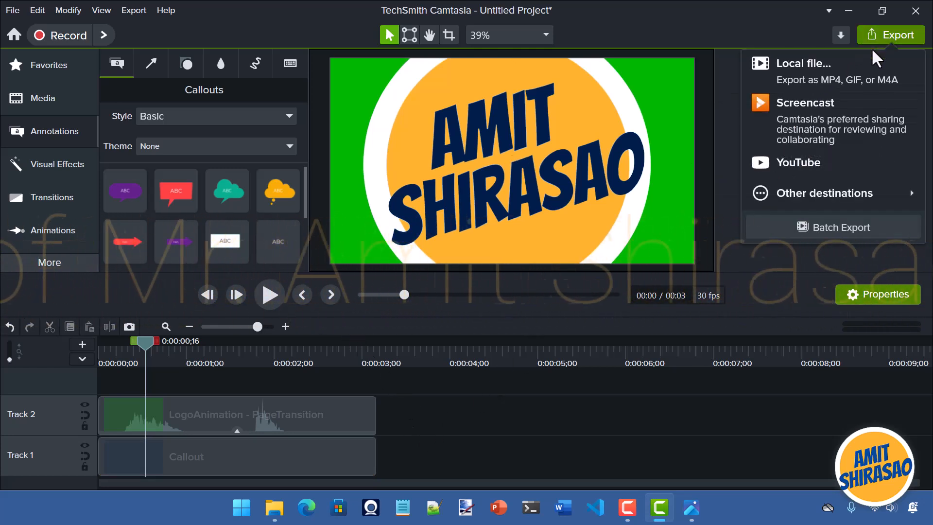
click(871, 67)
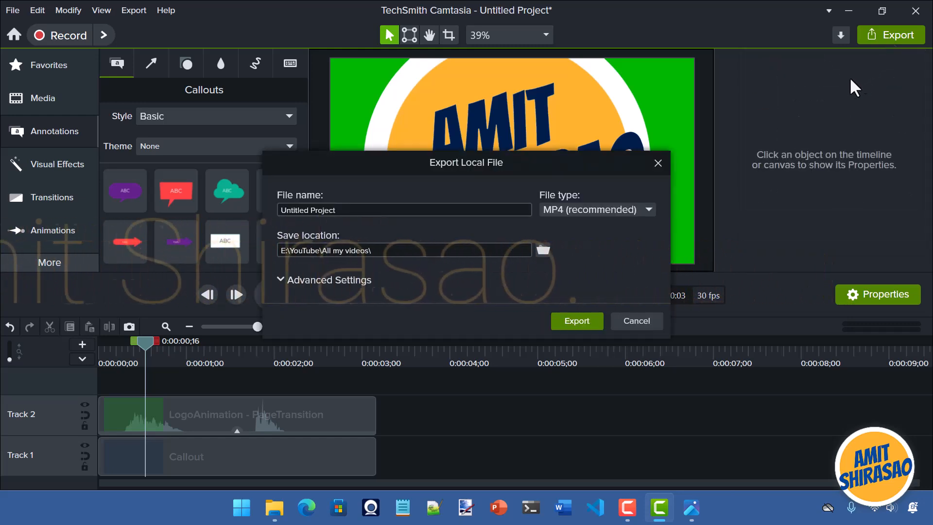
click(540, 249)
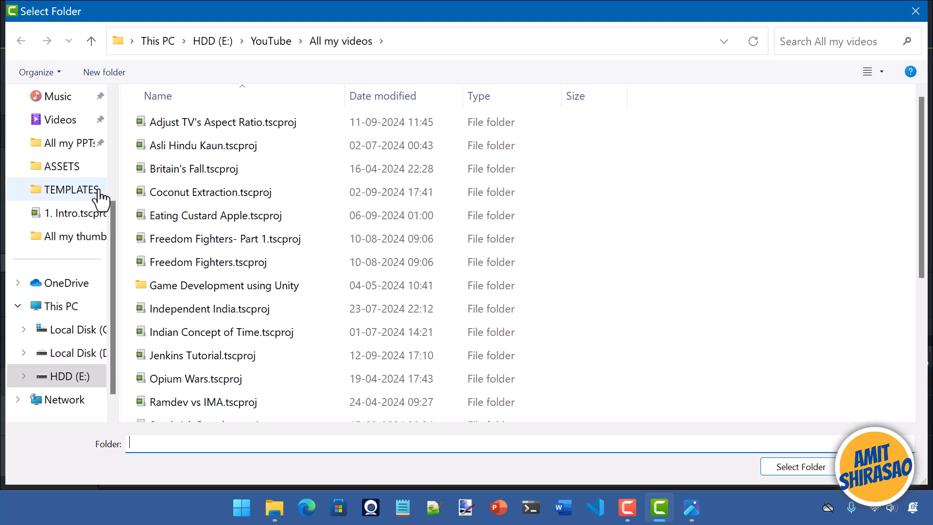
scroll(99, 196, up, 4)
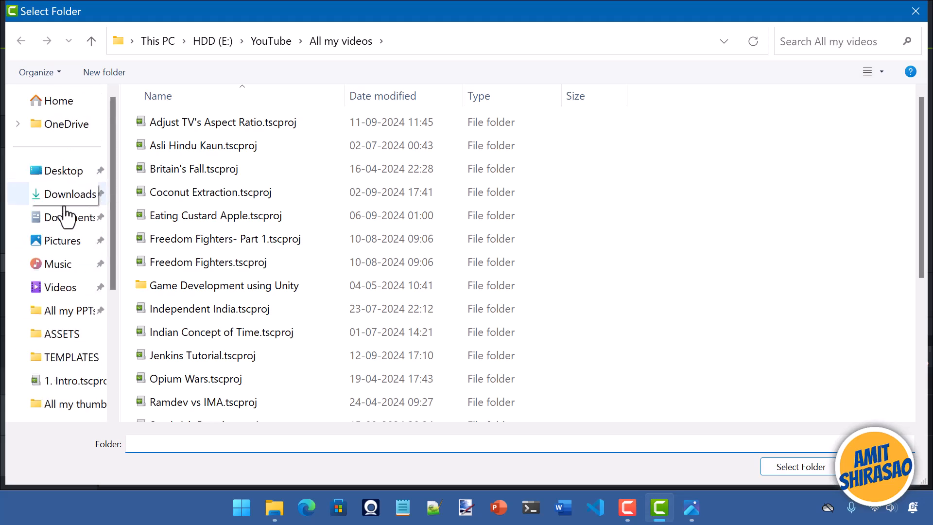
click(66, 194)
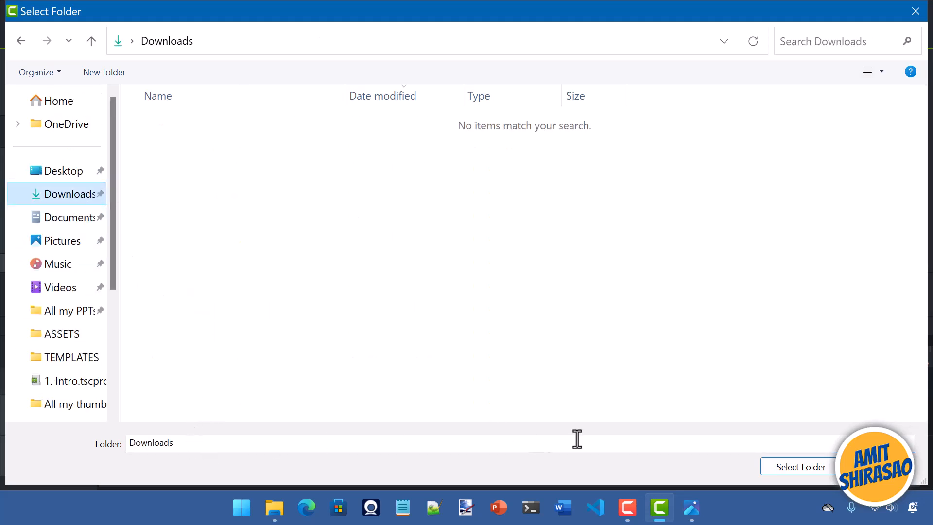
click(771, 467)
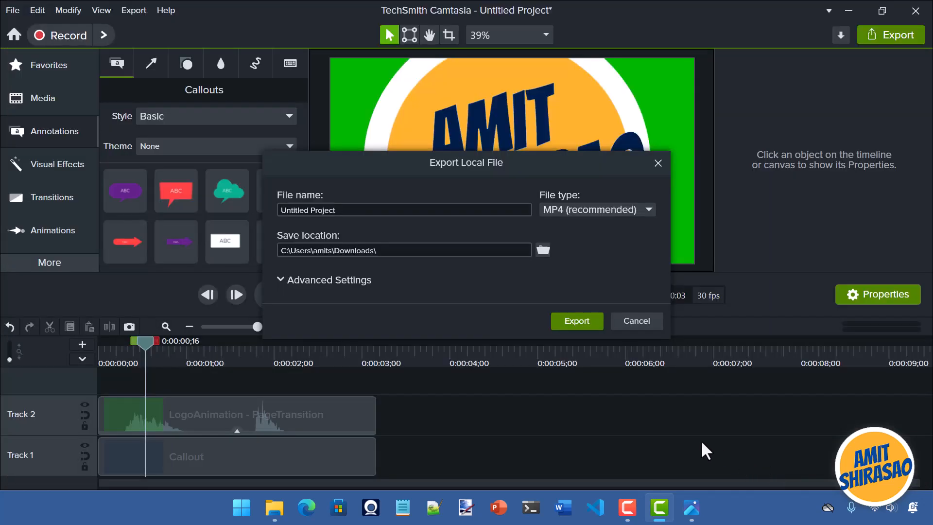
Export the video as an MP4 named "Dark Blue Animation with green screen" and open its file location.
click(451, 210)
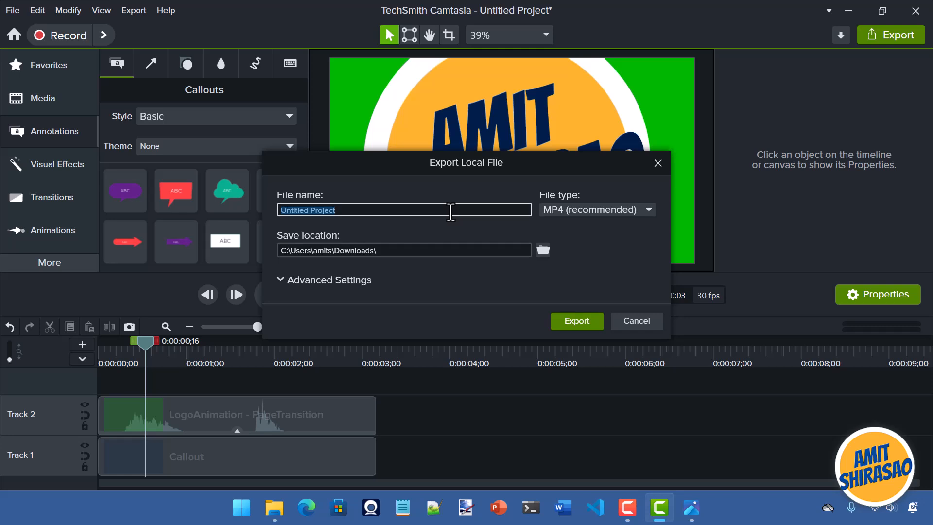
text(Dark Blue Animation with green)
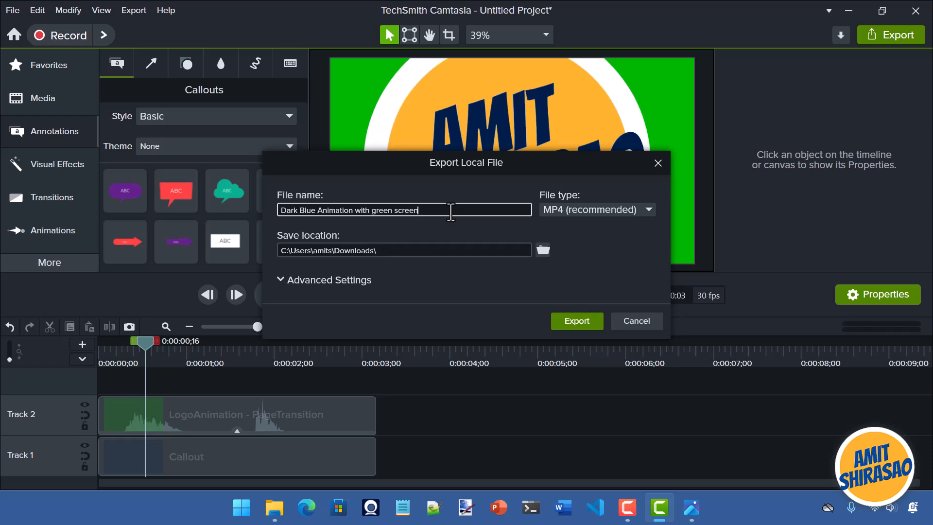
click(568, 326)
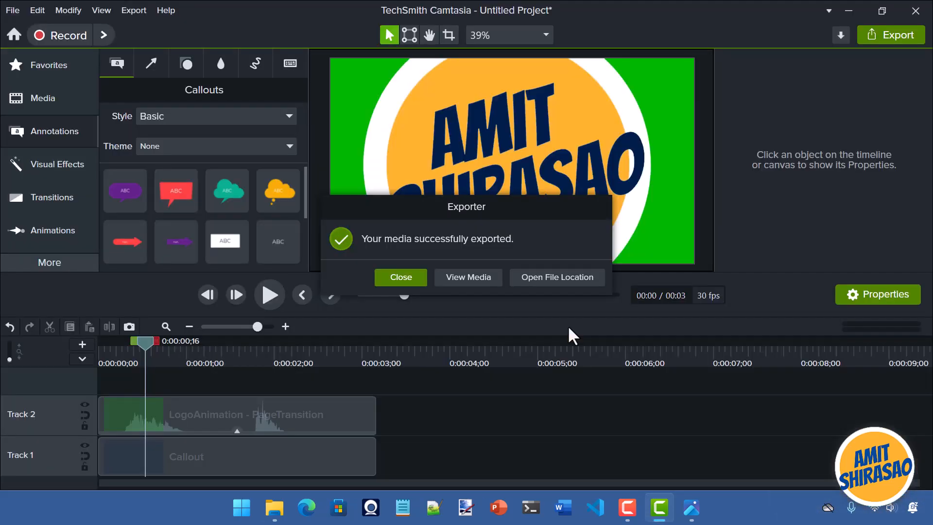
click(532, 280)
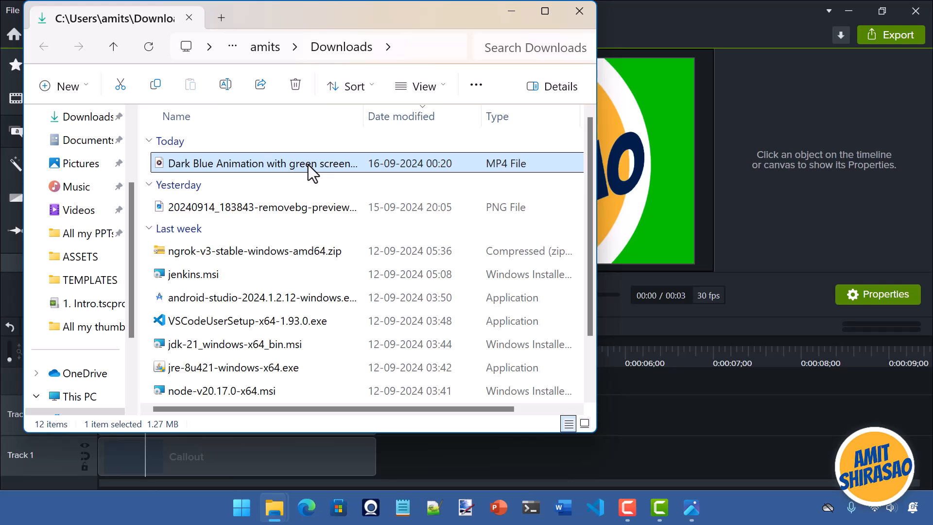
Delete all clips from the timeline and place the exported "Dark Blue Animation with green screen" video at the start of Track 1.
key(alt+Tab)
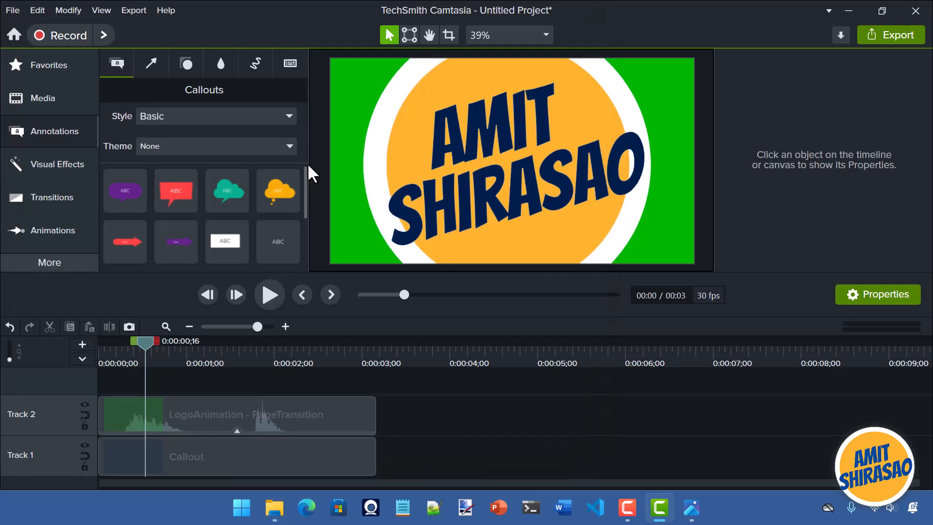
key(ctrl+a)
key(Delete)
key(alt+Tab)
drag(258, 161, 127, 462)
key(alt+Tab)
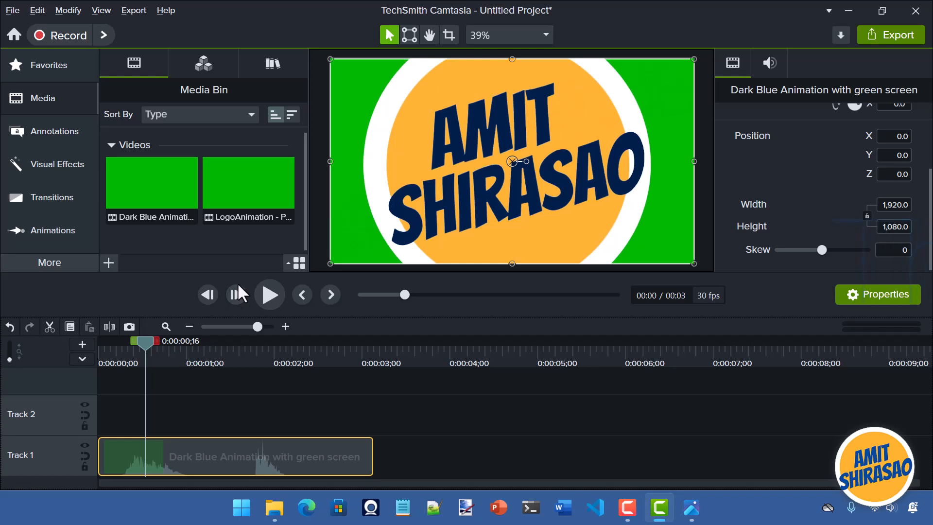
Apply the Remove a Color effect to the new clip and sample the green background as the color to remove.
click(50, 165)
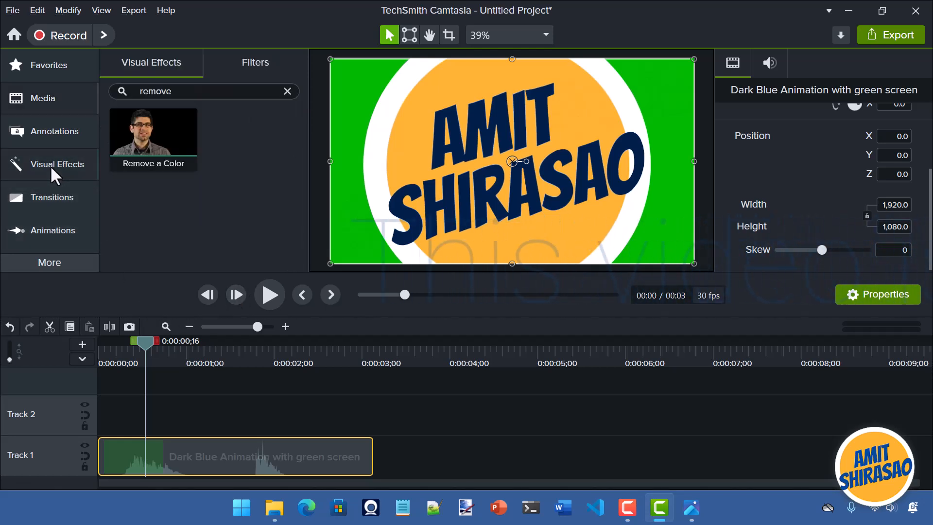
drag(127, 142, 154, 447)
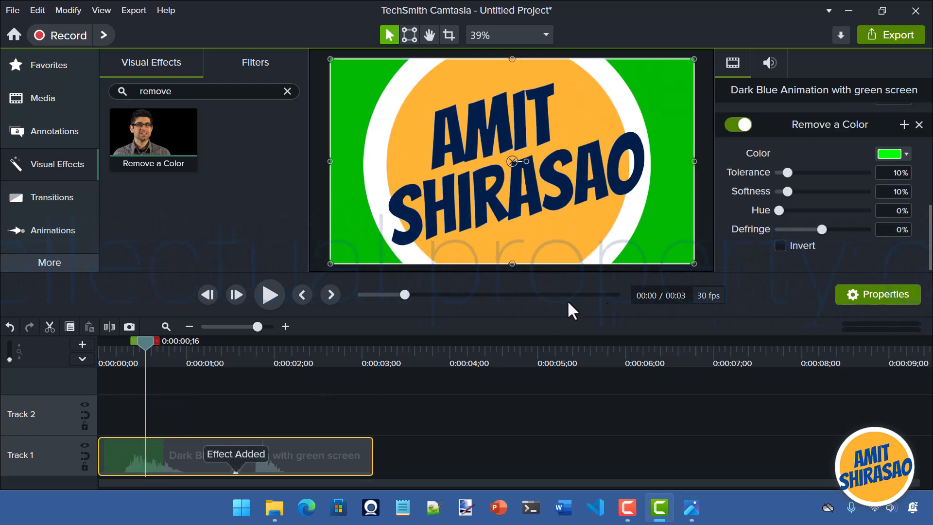
click(894, 155)
click(902, 176)
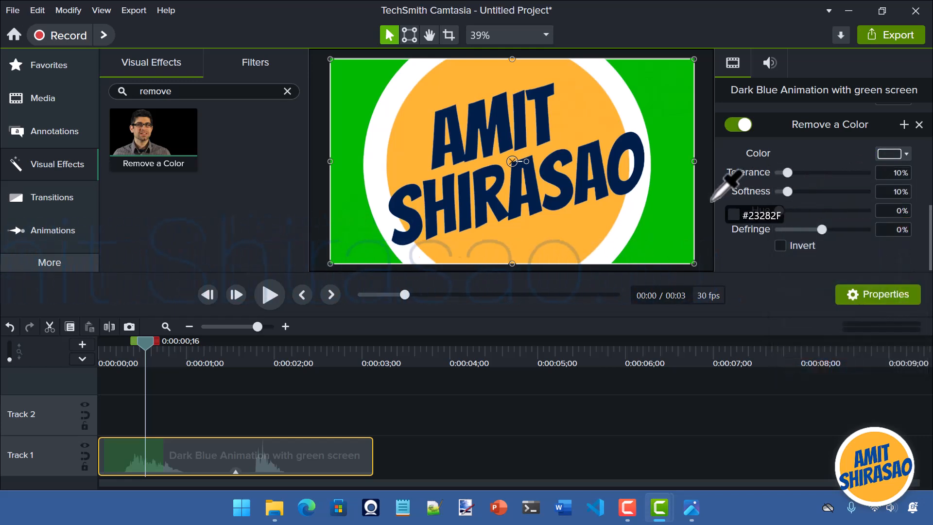
click(667, 212)
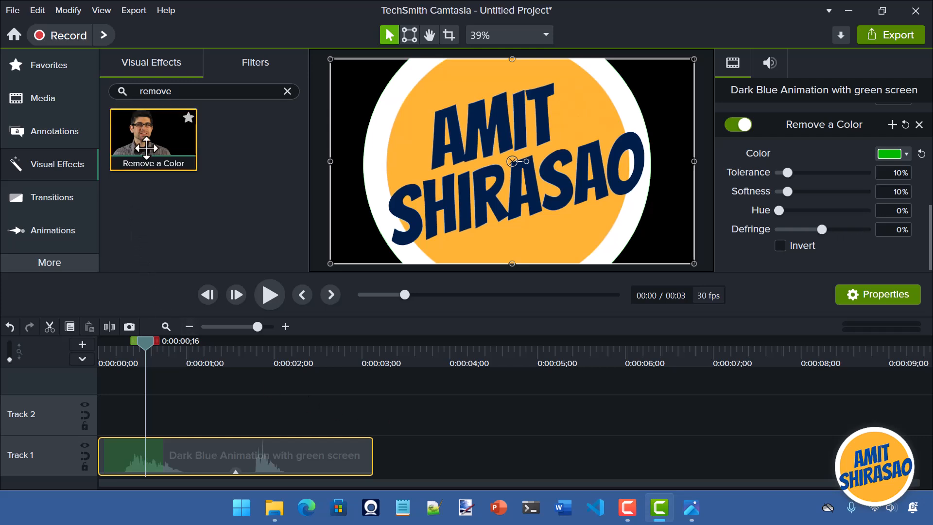
click(187, 91)
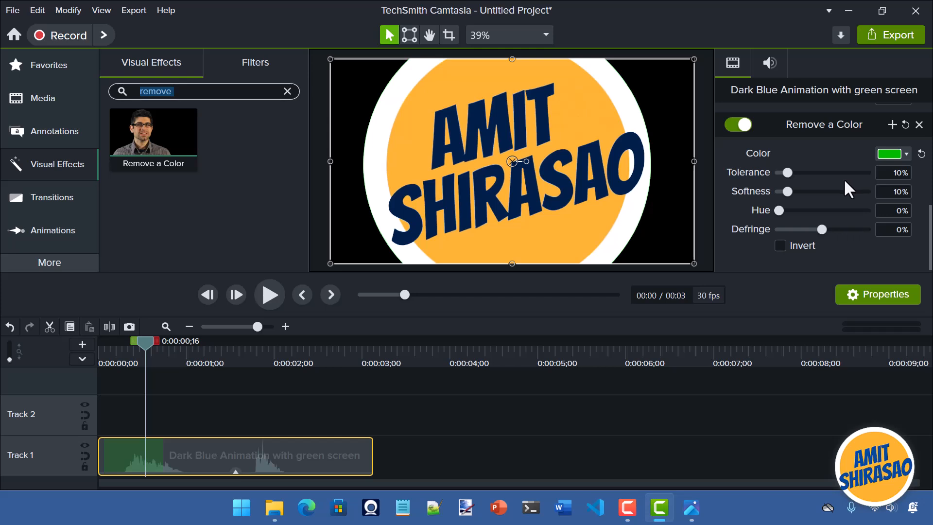
Move the animation clip up to Track 2 and add a white rectangle callout at the start of Track 1.
drag(270, 469, 271, 424)
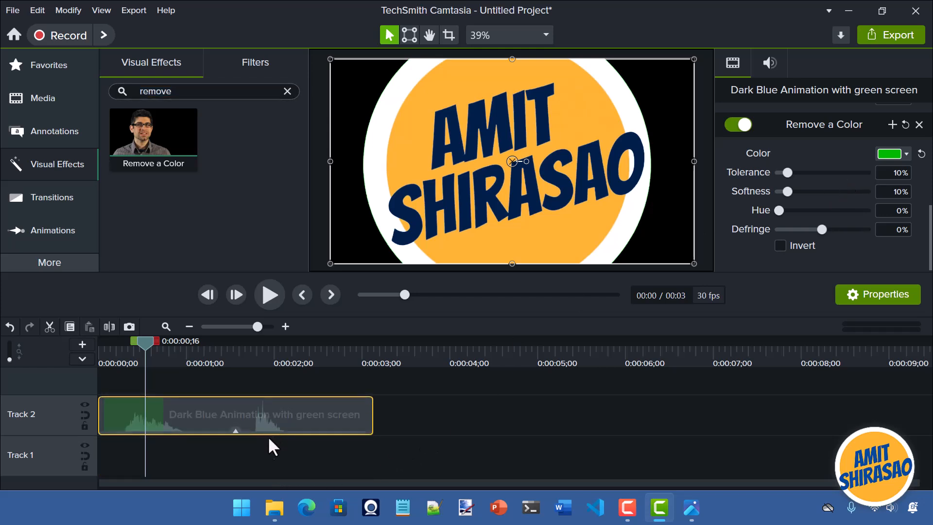
click(377, 440)
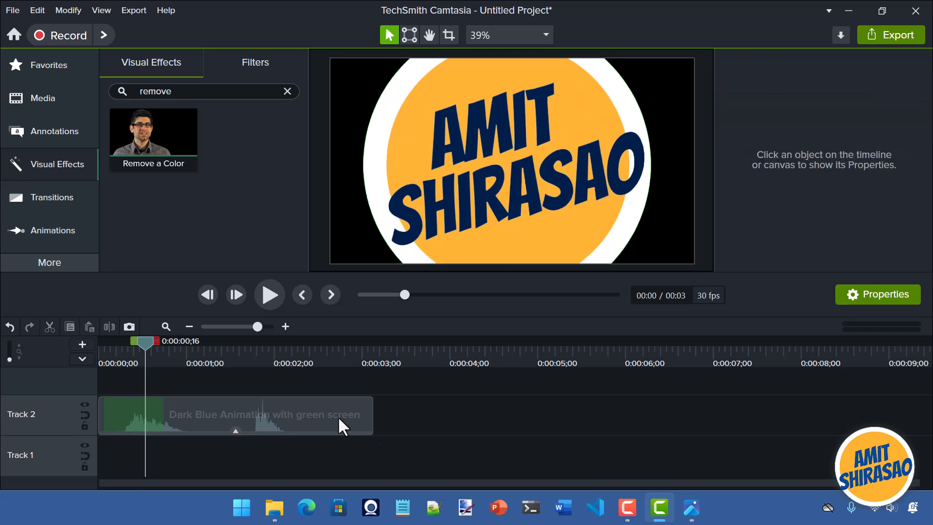
click(56, 130)
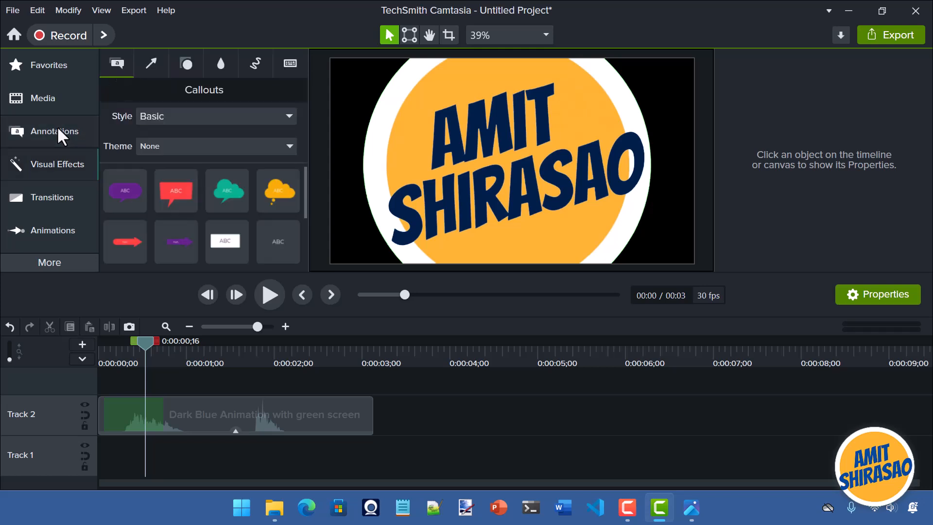
drag(225, 243, 262, 462)
drag(347, 459, 159, 468)
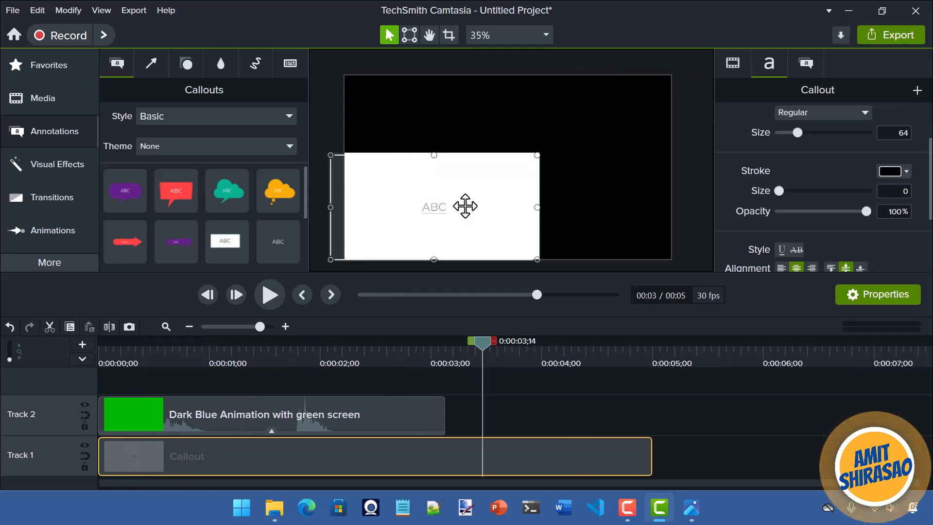
Delete the callout's placeholder text and enlarge the white rectangle to cover the whole canvas.
double_click(465, 206)
key(BackSpace)
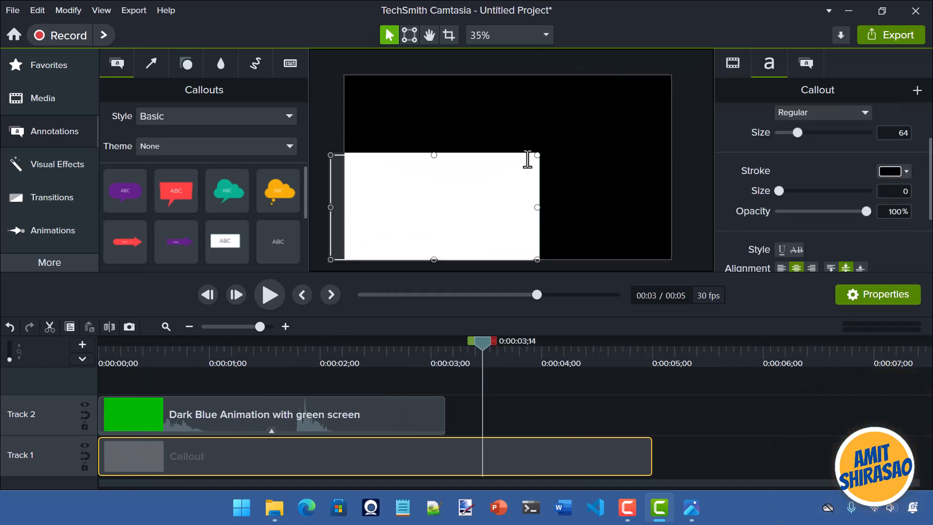
drag(538, 157, 706, 62)
key(Down)
key(Down)
key(Down)
key(Down)
key(Down)
key(Down)
key(Down)
key(Down)
key(Down)
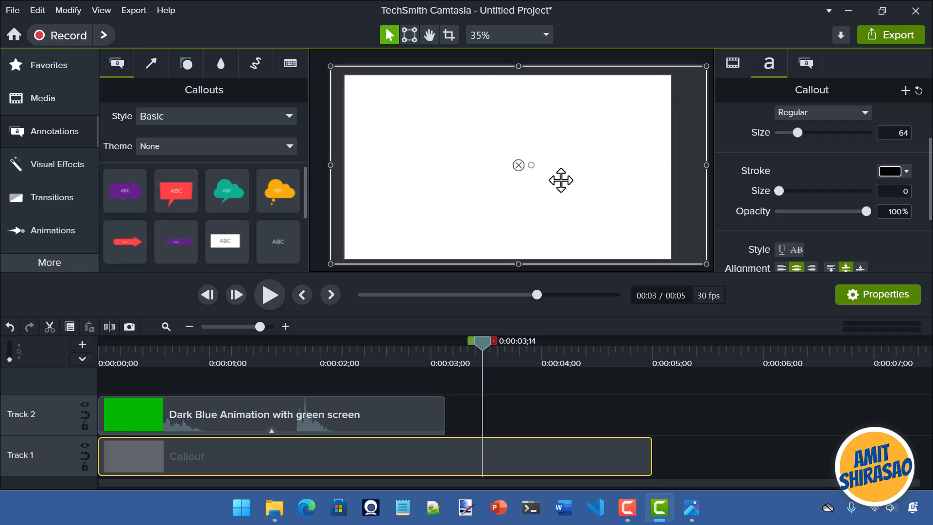
With the playhead at 0:00:01;08, try 50% Remove a Color tolerance on the animation clip, and settle on 40%.
drag(369, 358, 238, 364)
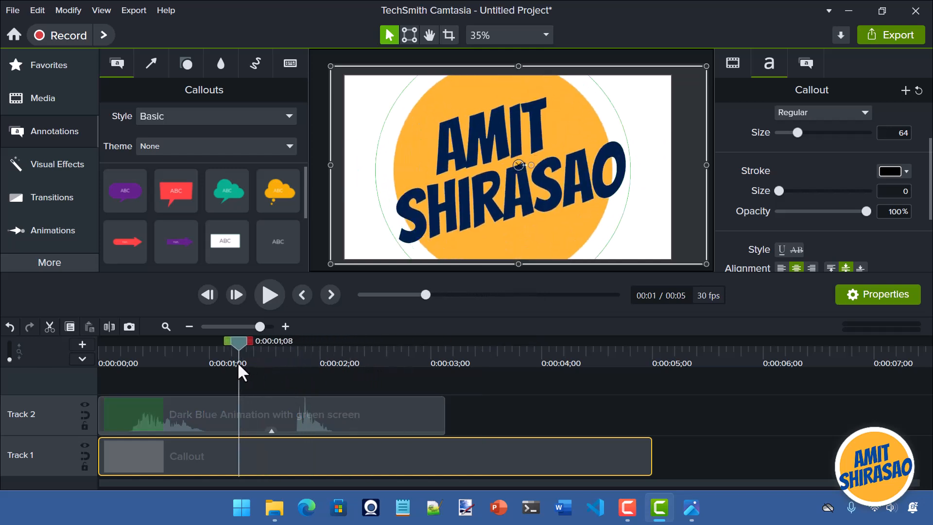
click(483, 406)
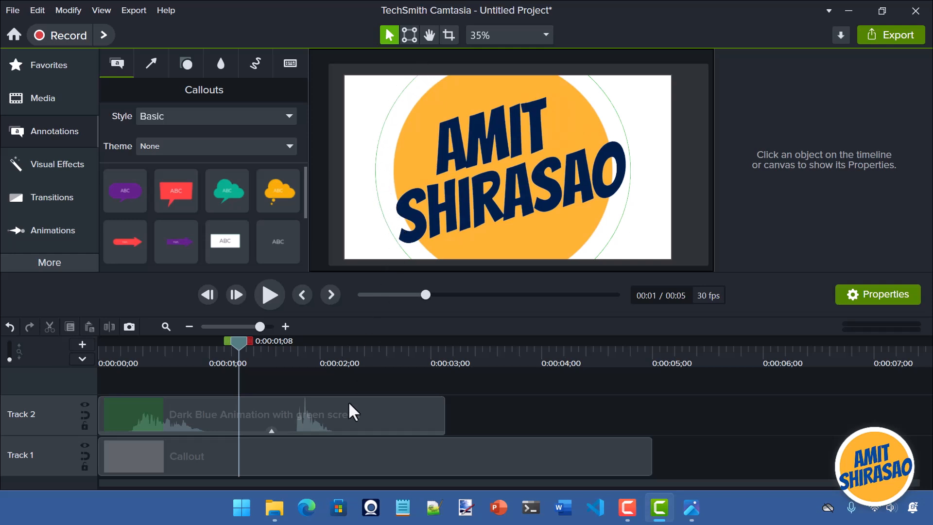
click(343, 417)
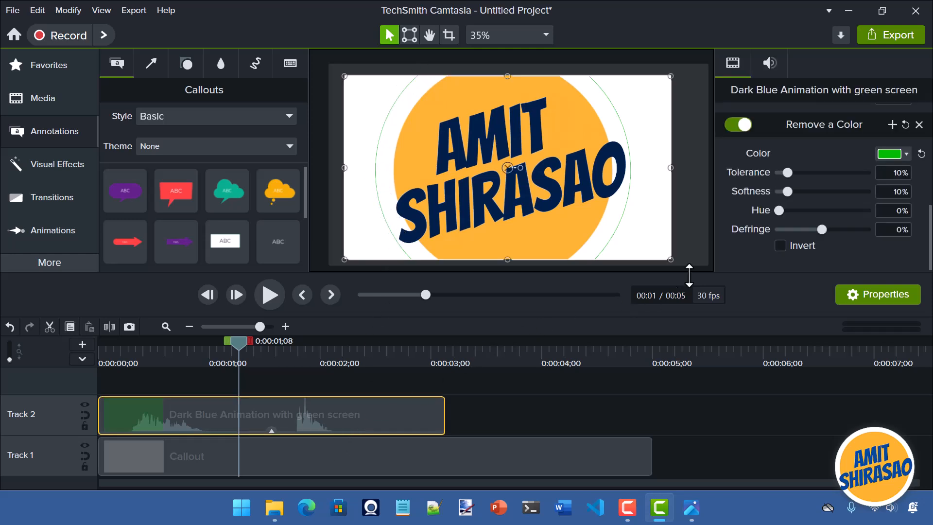
drag(784, 168, 816, 173)
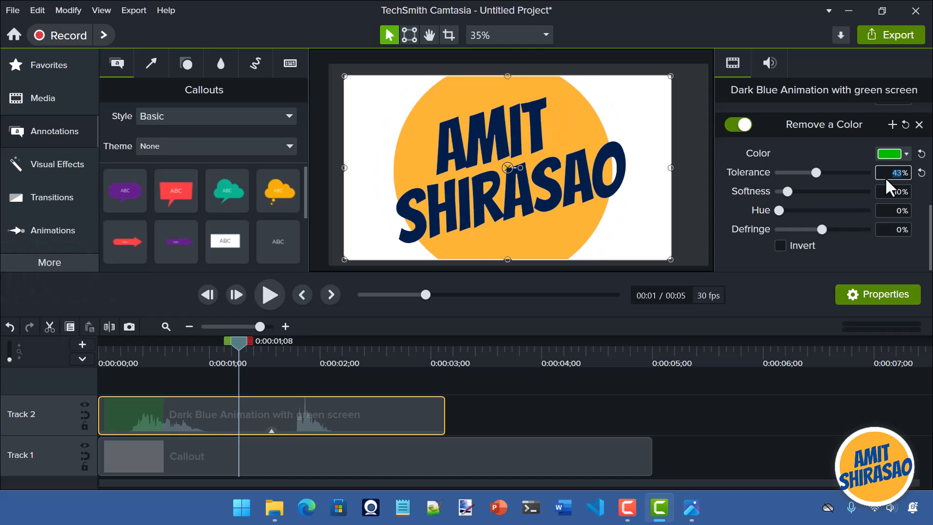
text(50)
key(Return)
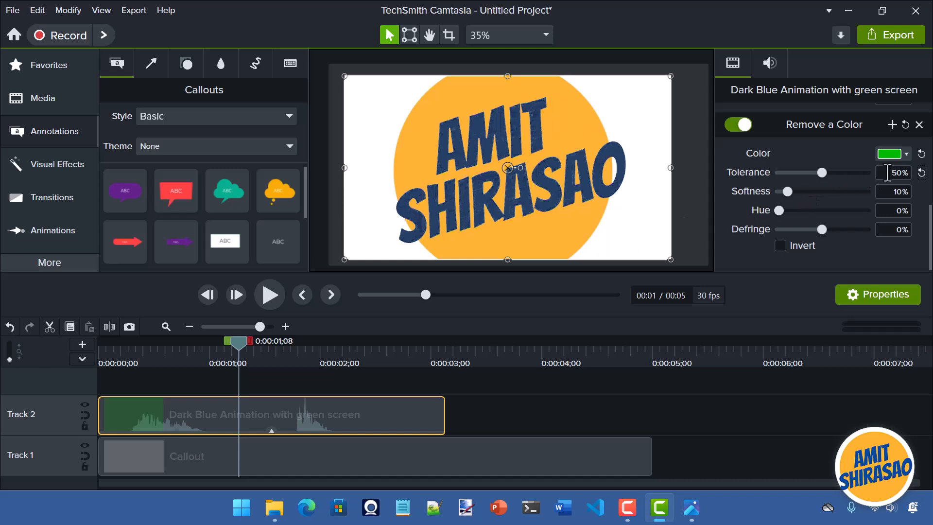
click(899, 172)
key(Return)
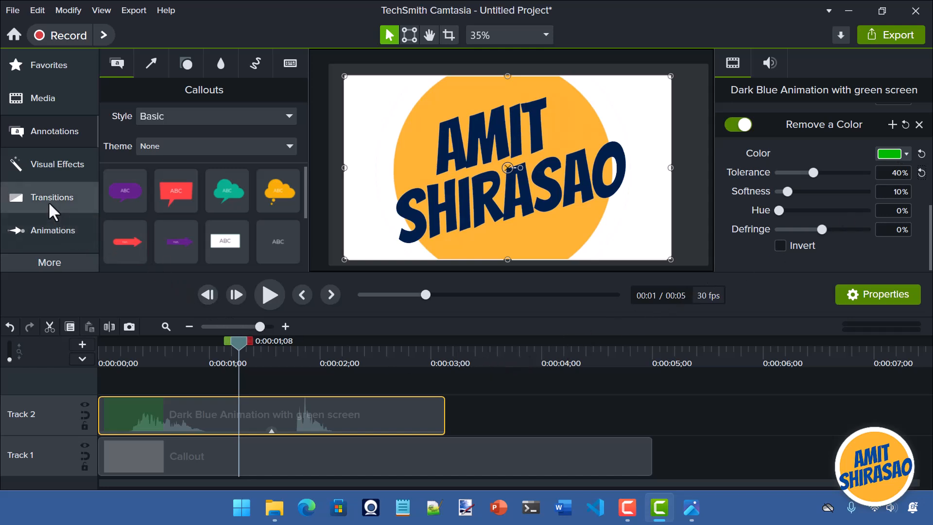
Add the Drop Shadow effect to the animation clip on Track 2 and center the shadow with an offset of 0.
click(48, 167)
double_click(172, 92)
click(171, 93)
double_click(171, 94)
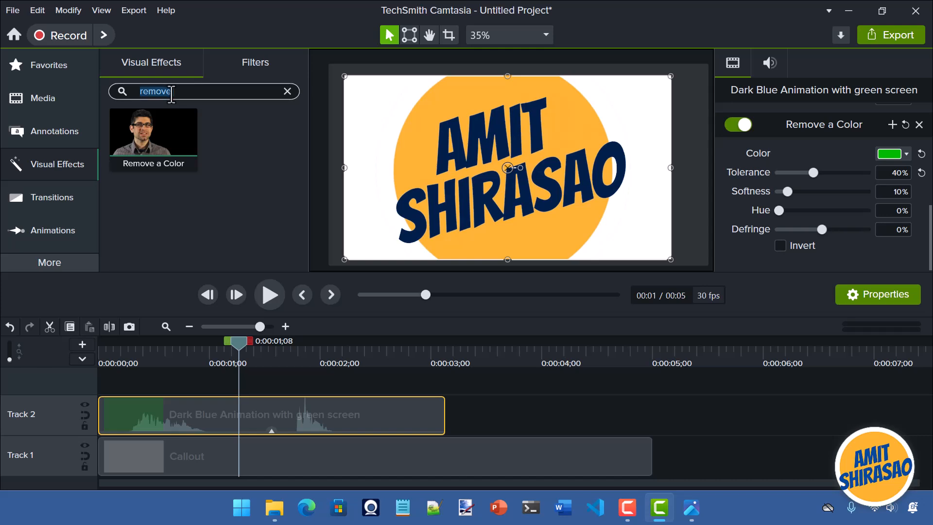
text(drop sha)
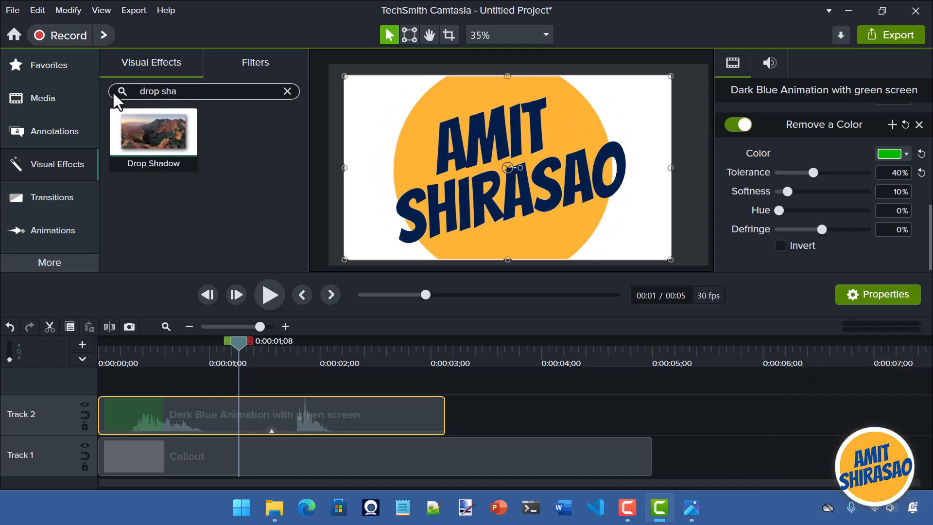
drag(137, 130, 196, 404)
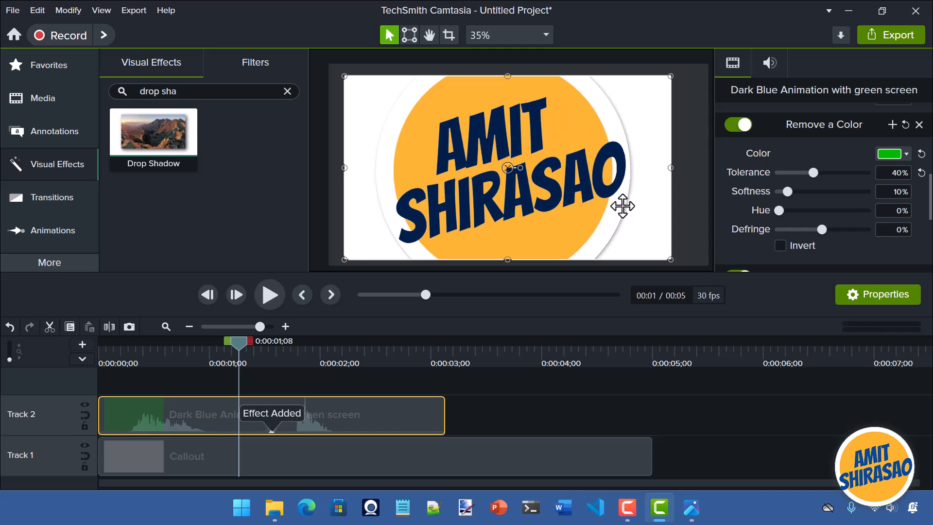
scroll(739, 204, down, 3)
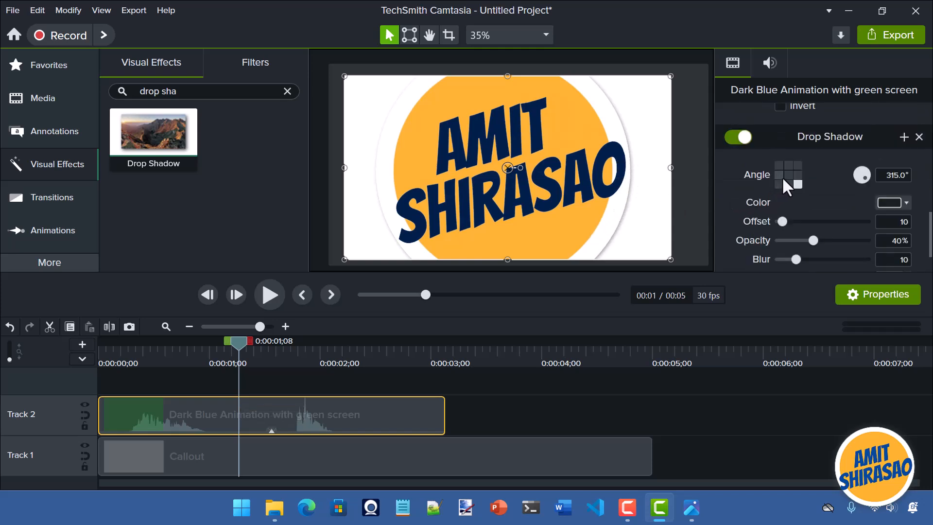
click(788, 175)
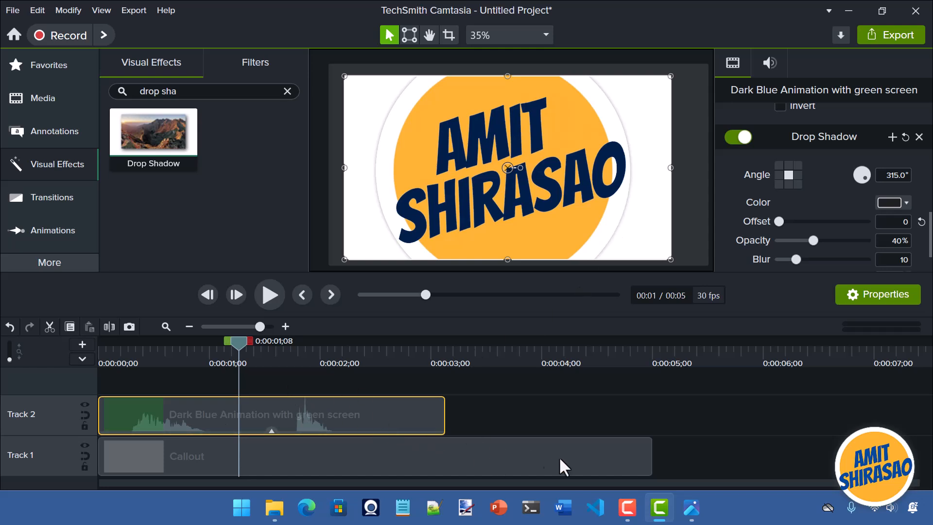
Shorten the white callout on Track 1 to end with the animation clip, and play the timeline from the start.
click(600, 471)
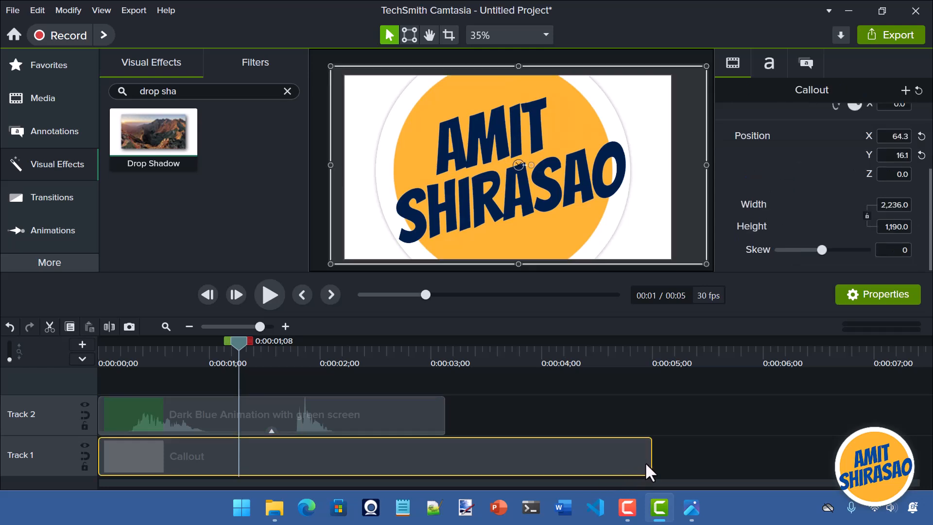
drag(650, 459, 443, 458)
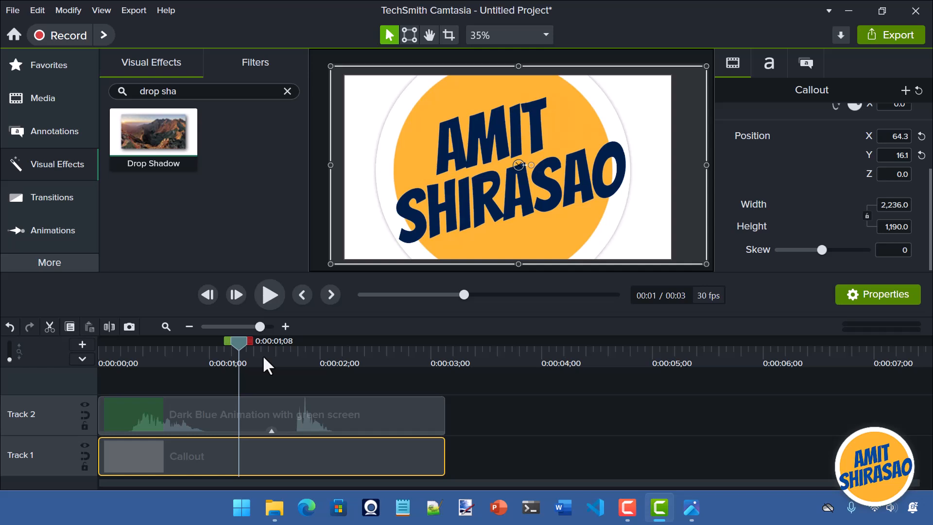
key(Home)
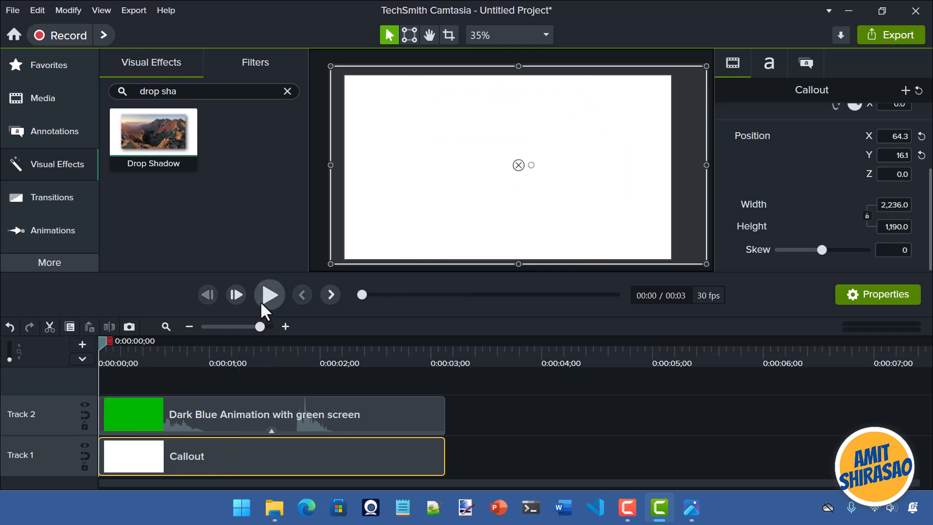
click(261, 299)
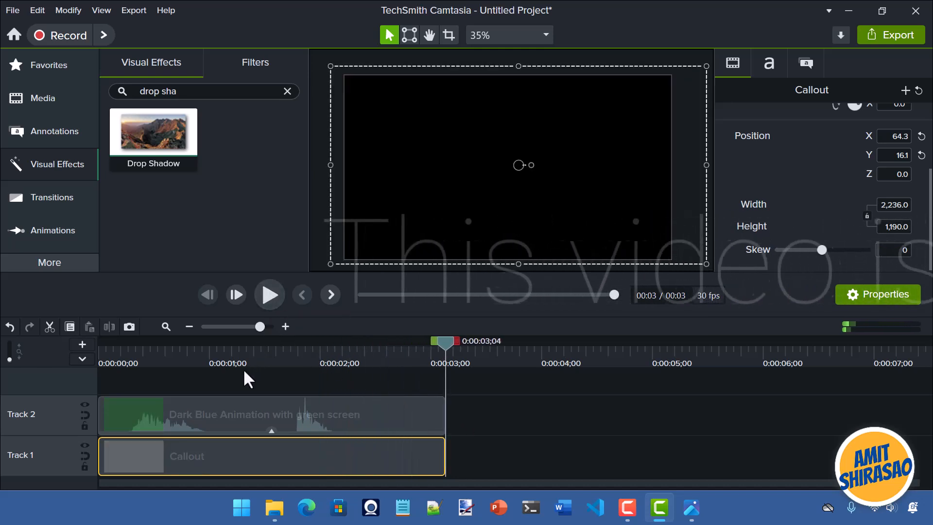
Scrub through the timeline to examine the animation and its shadow against the white backdrop.
click(156, 354)
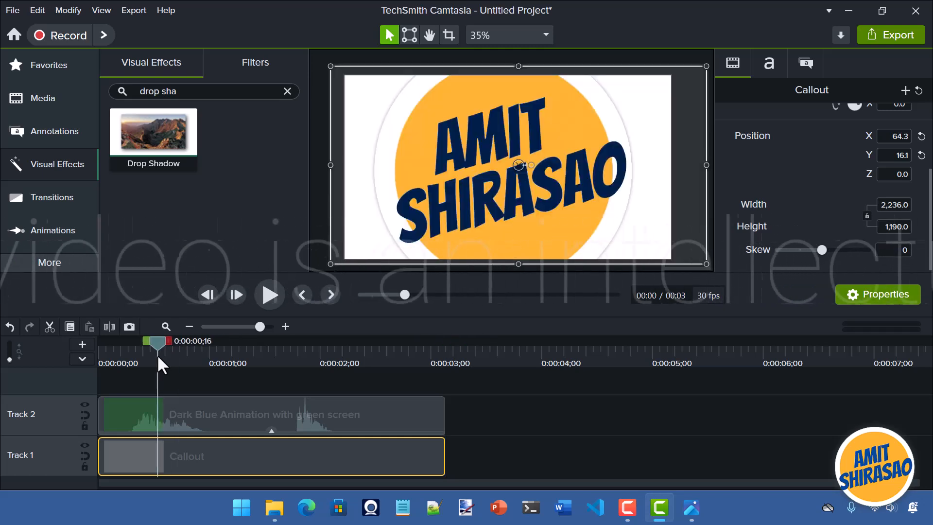
click(110, 352)
drag(107, 337, 239, 344)
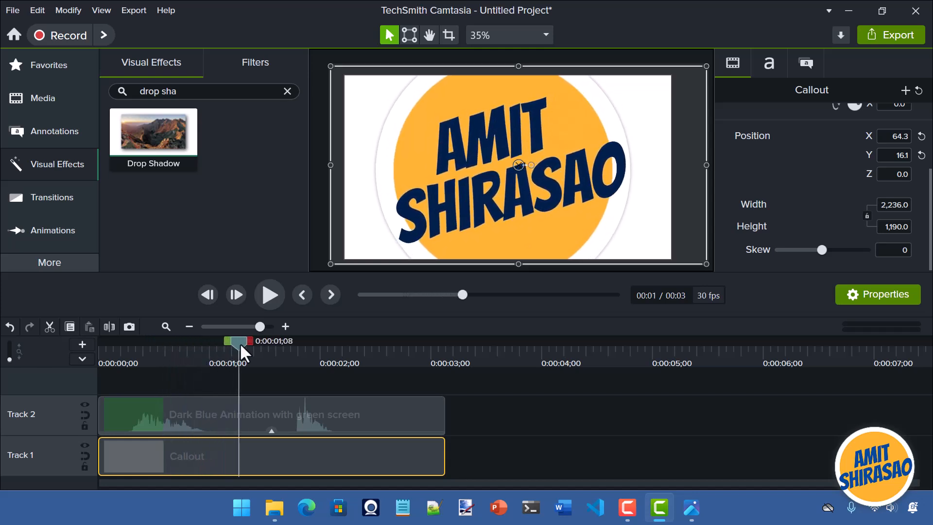
drag(295, 340, 409, 341)
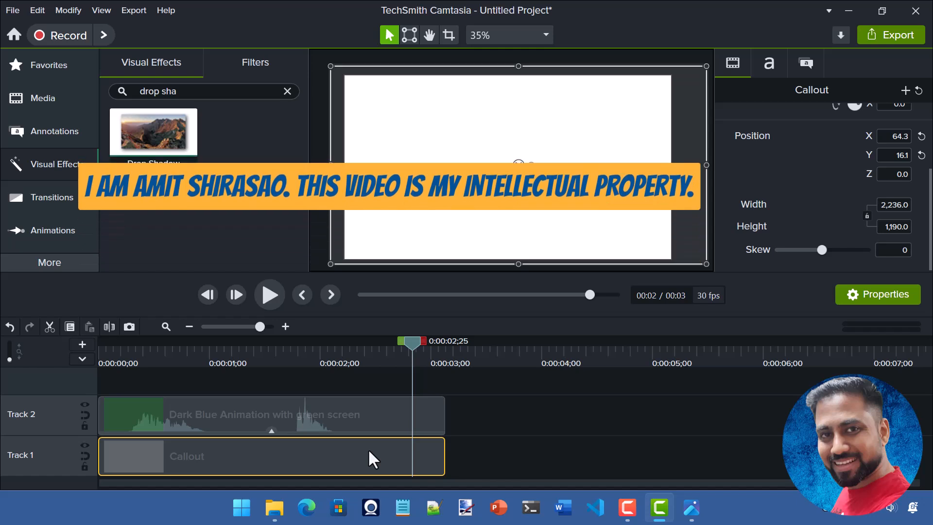
Delete the white callout from Track 1 and scrub through the remaining animation clip.
key(Delete)
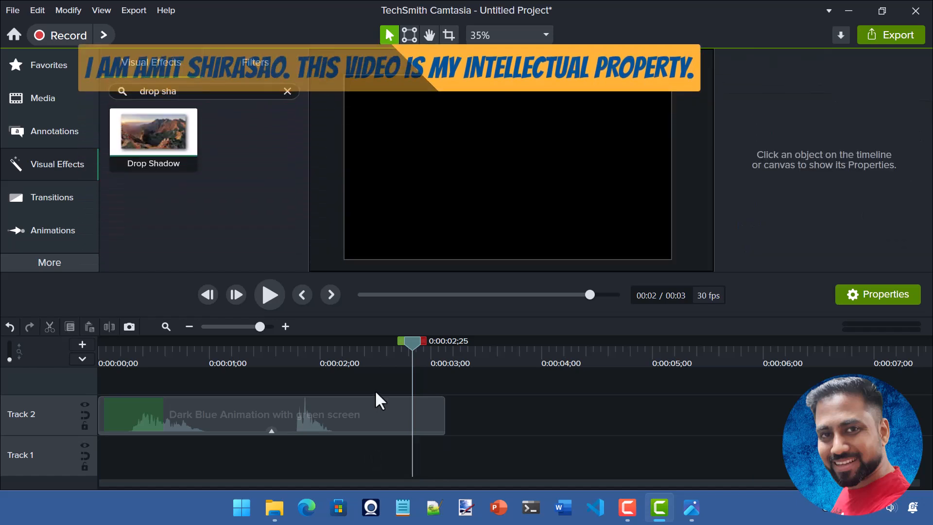
drag(409, 340, 10, 384)
drag(91, 380, 466, 351)
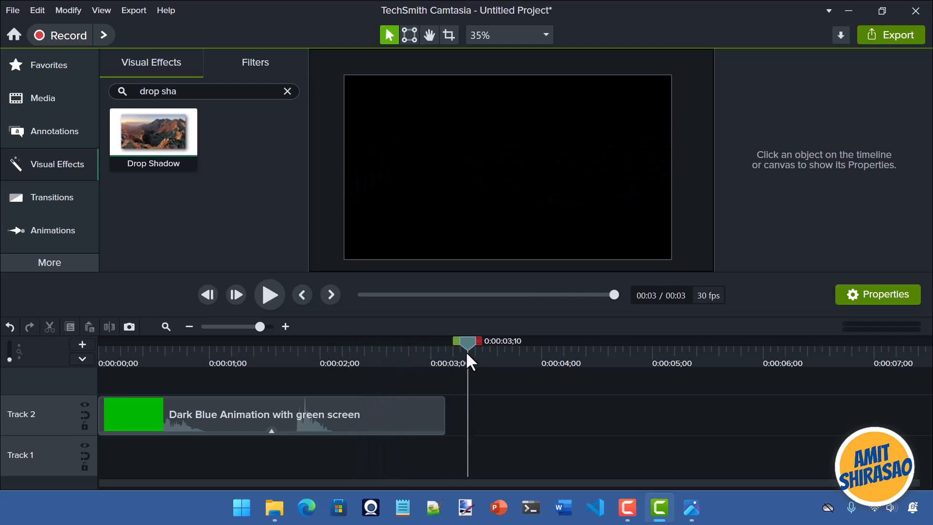
Add the animation clip to the Default library as "Page Transition", and delete the clip from the timeline.
click(374, 415)
right_click(373, 415)
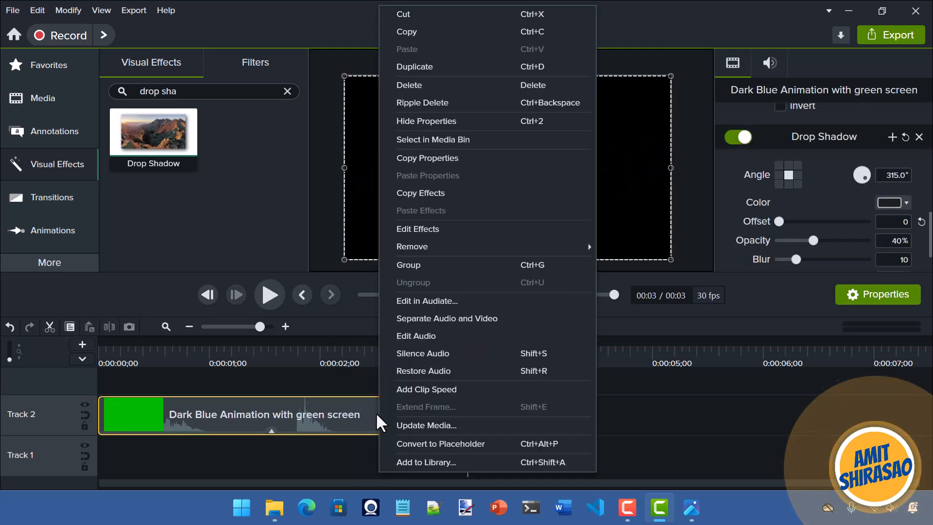
click(412, 462)
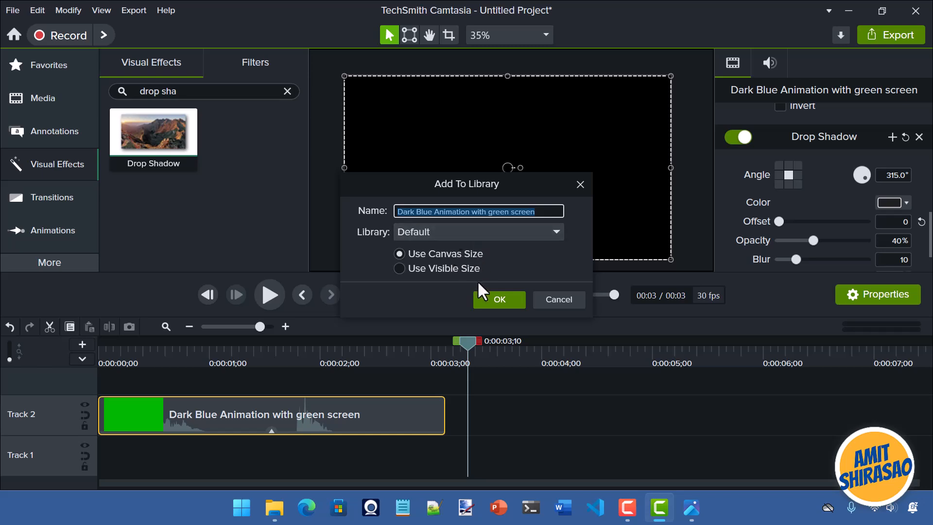
key(End)
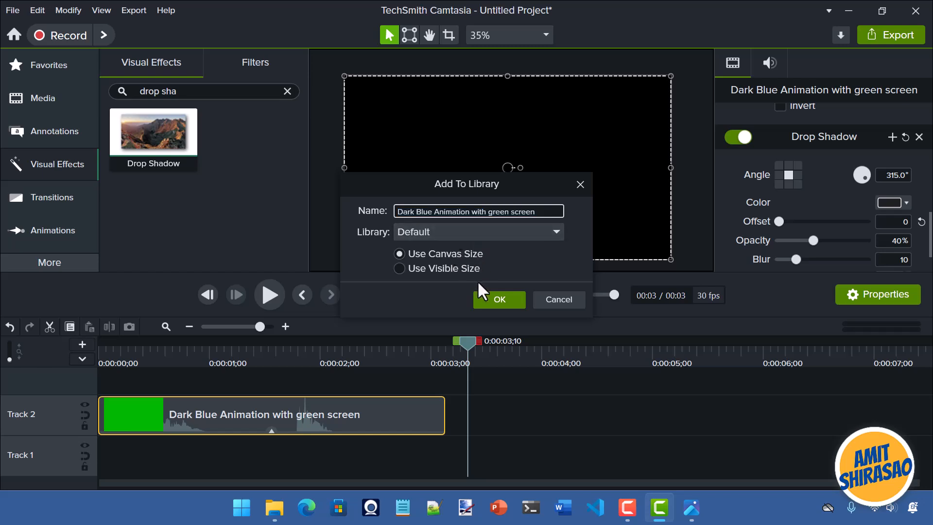
key(ctrl+a)
text(Pag)
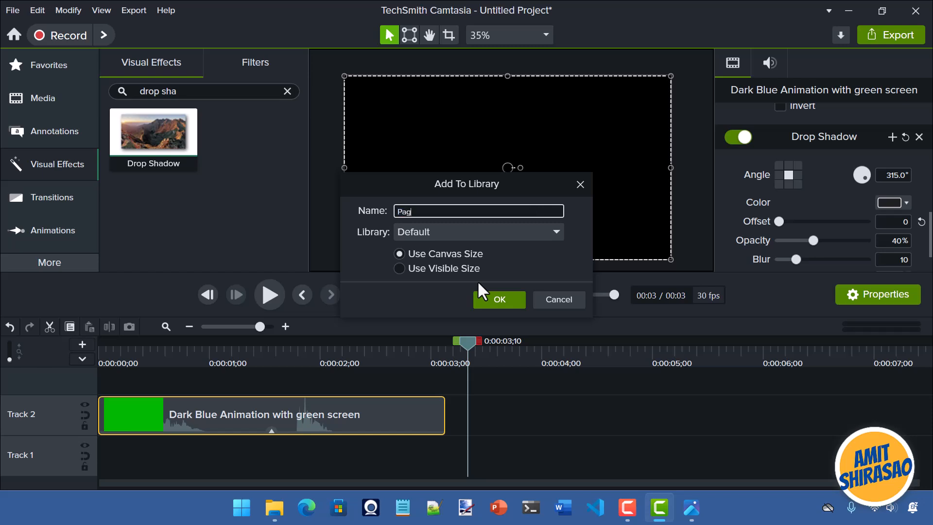
text(e Transition)
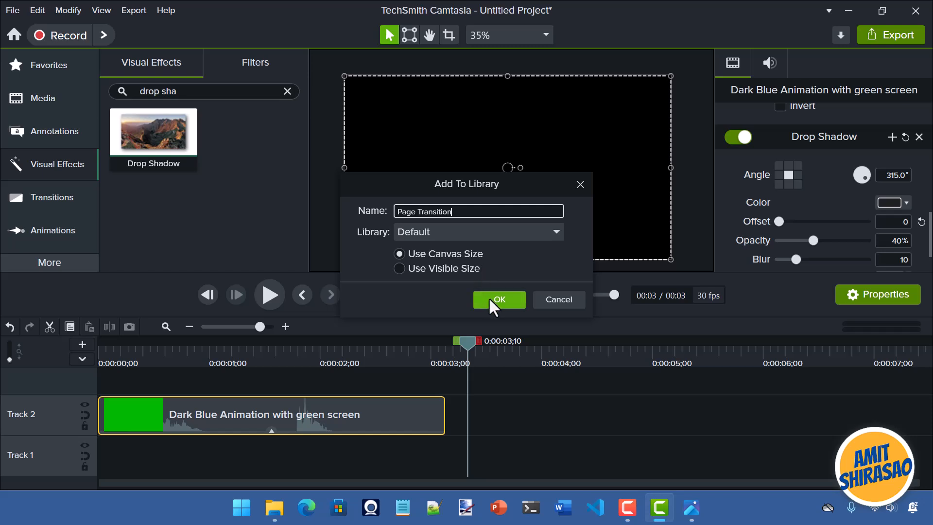
click(489, 297)
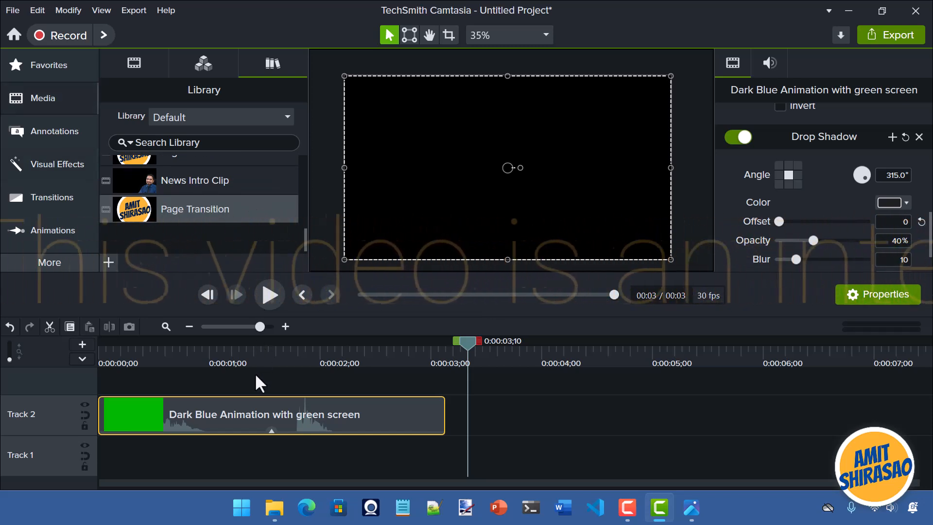
key(Delete)
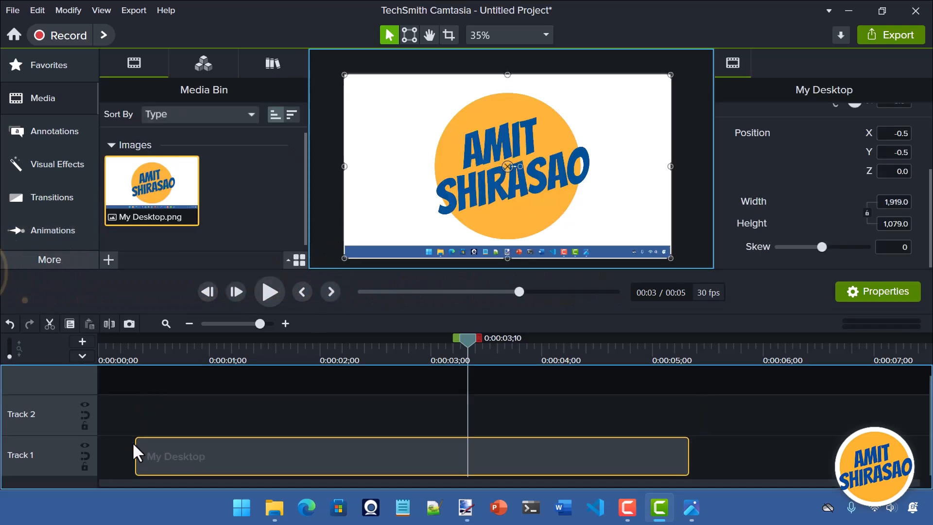
Align the My Desktop image to the start of Track 1 and place the Page Transition library asset on Track 2, just after 1 second.
drag(132, 443, 71, 461)
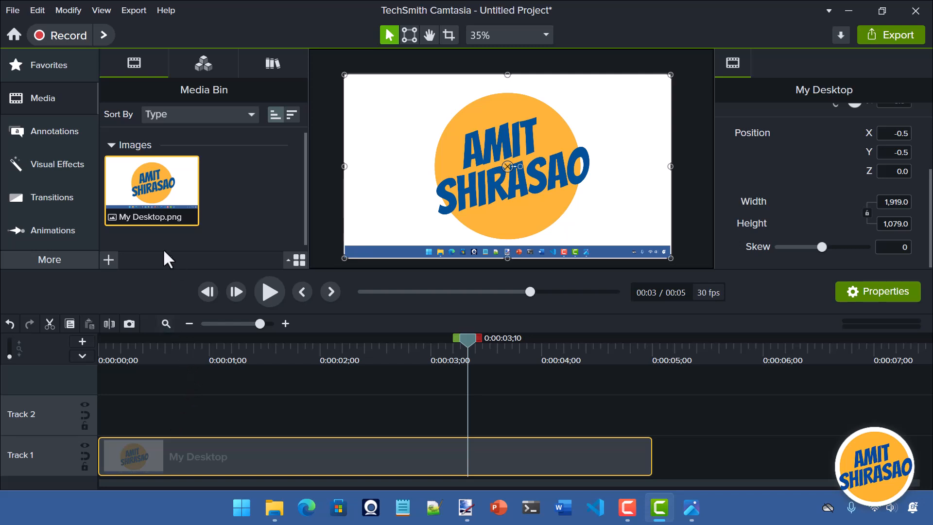
click(272, 63)
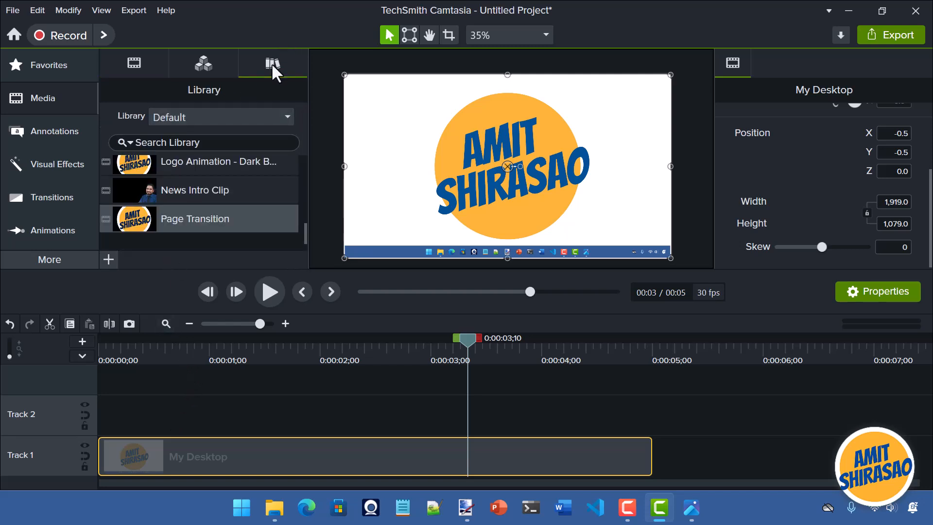
drag(201, 214, 224, 421)
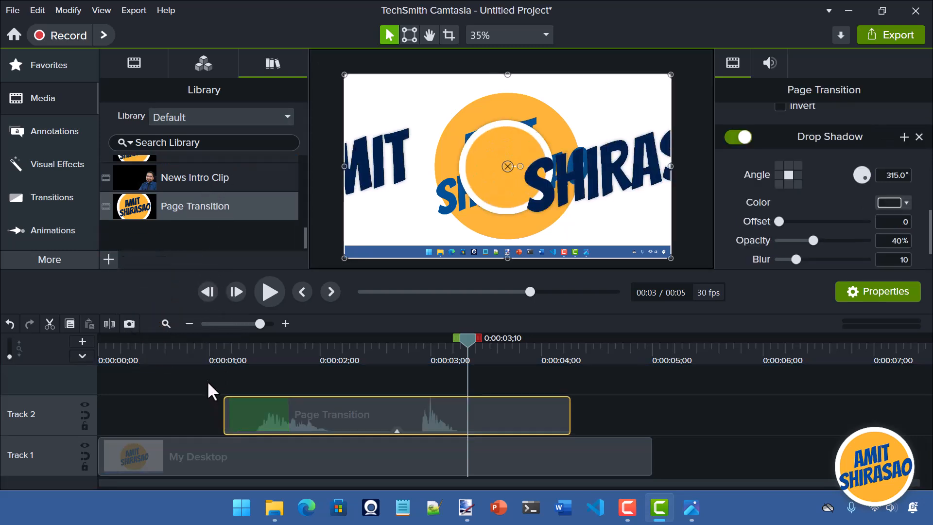
Play the Page Transition over the desktop image from 0:00:00;28, and scrub to 0:00:02;26 to examine it.
click(202, 337)
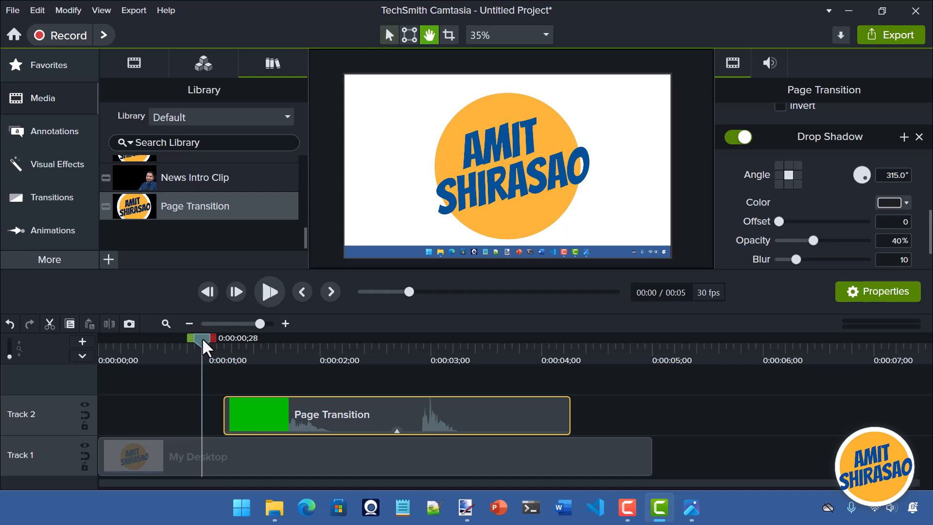
key(space)
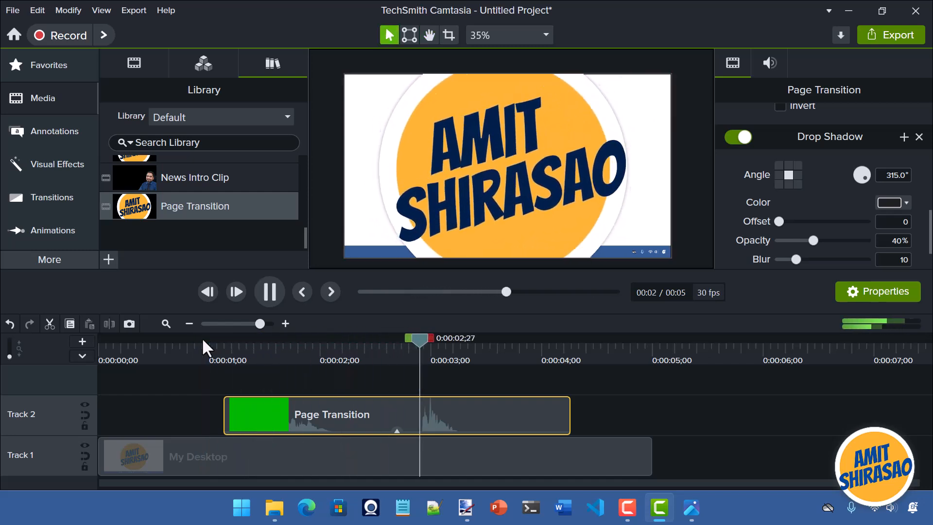
key(space)
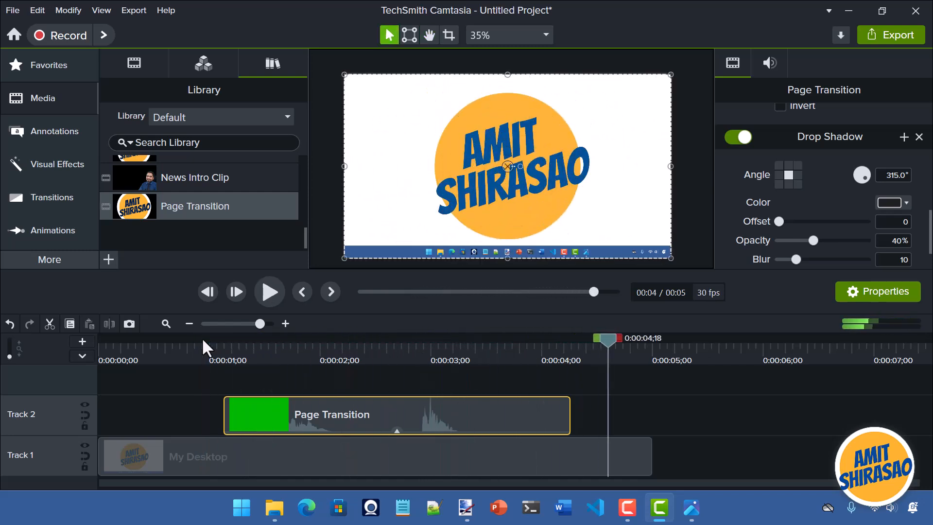
drag(200, 346, 414, 373)
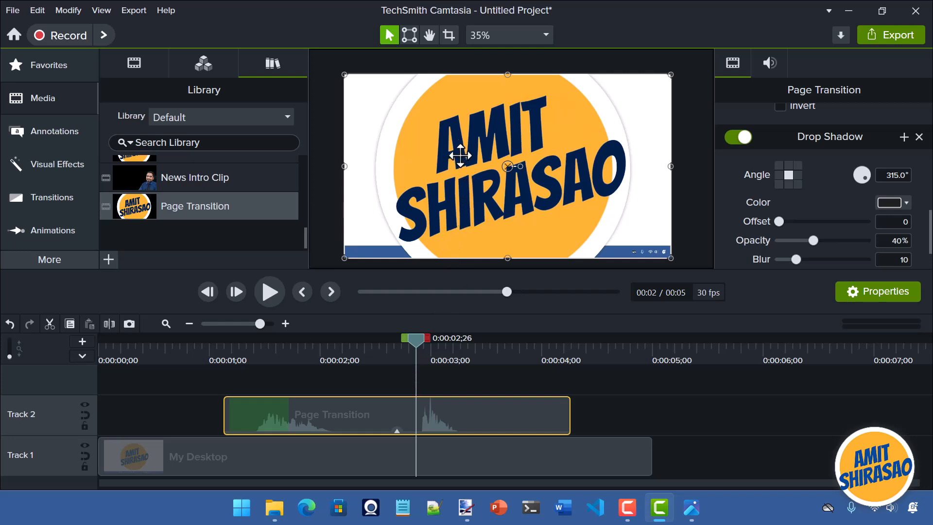